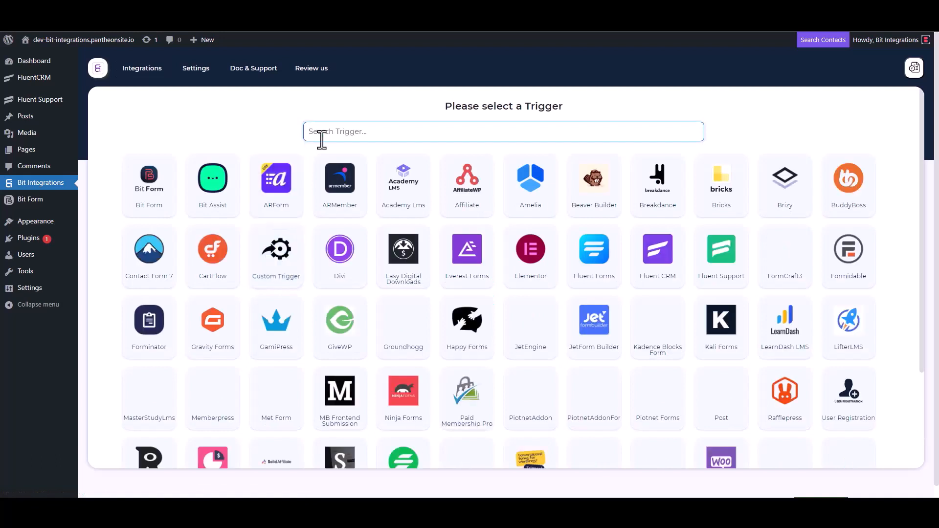
Choose Fluent Support as the trigger, copy its webhook URL, and start fetching test data
{"action": "left_click", "coordinate": [721, 267]}
{"action": "left_click", "coordinate": [667, 235]}
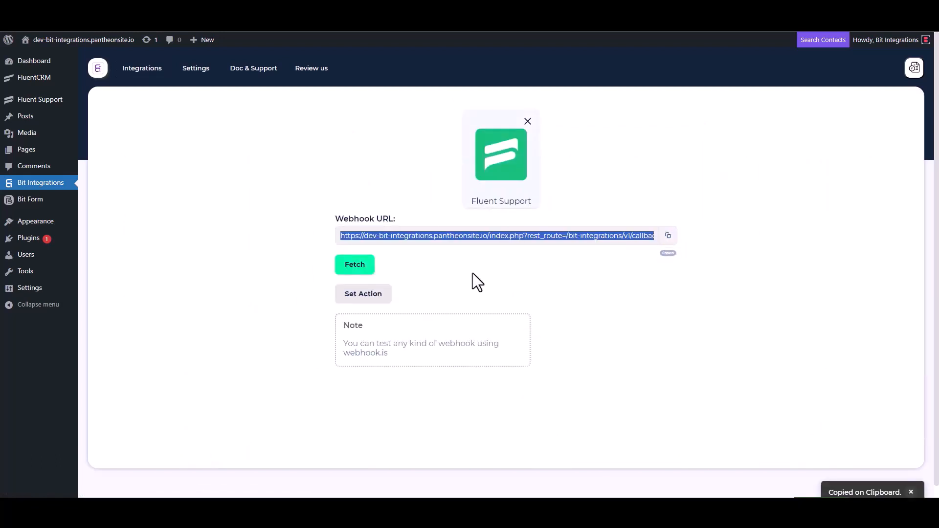
{"action": "left_click", "coordinate": [355, 268]}
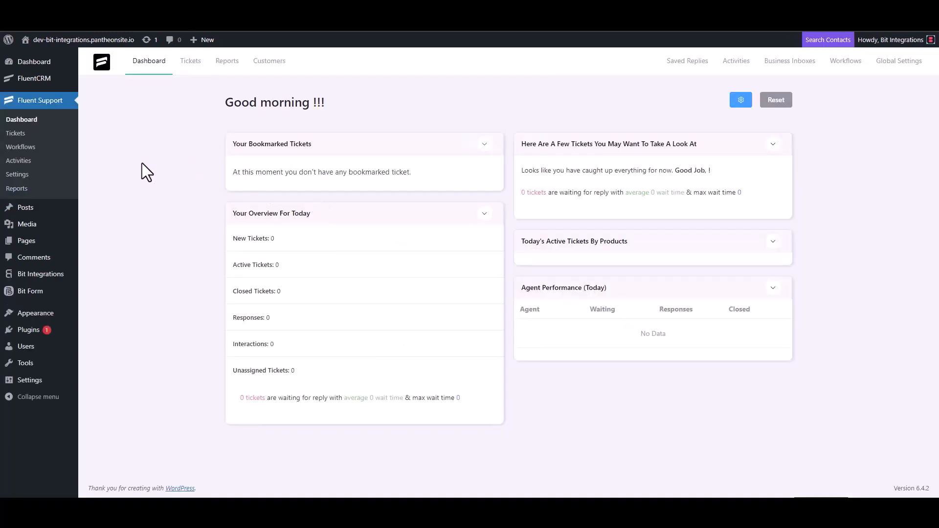
Create an Automatic Fluent Support workflow named 'Bit Integrations' and open its editor
{"action": "left_click", "coordinate": [32, 147]}
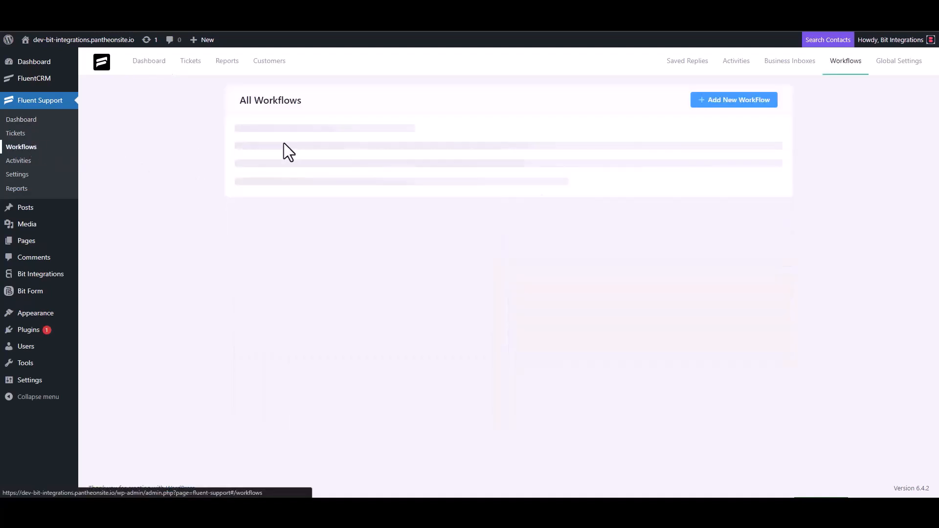
{"action": "left_click", "coordinate": [722, 109]}
{"action": "left_click", "coordinate": [284, 116]}
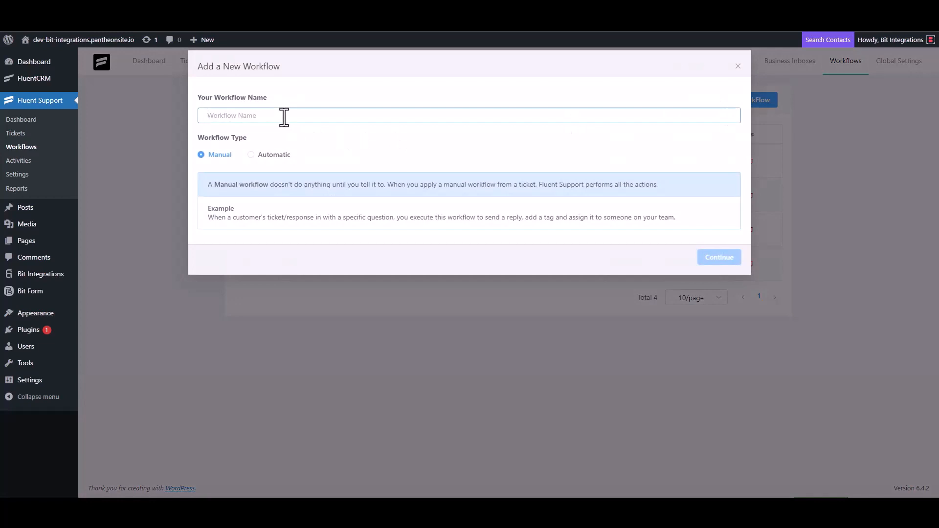
{"action": "type", "text": "Bit Integrations"}
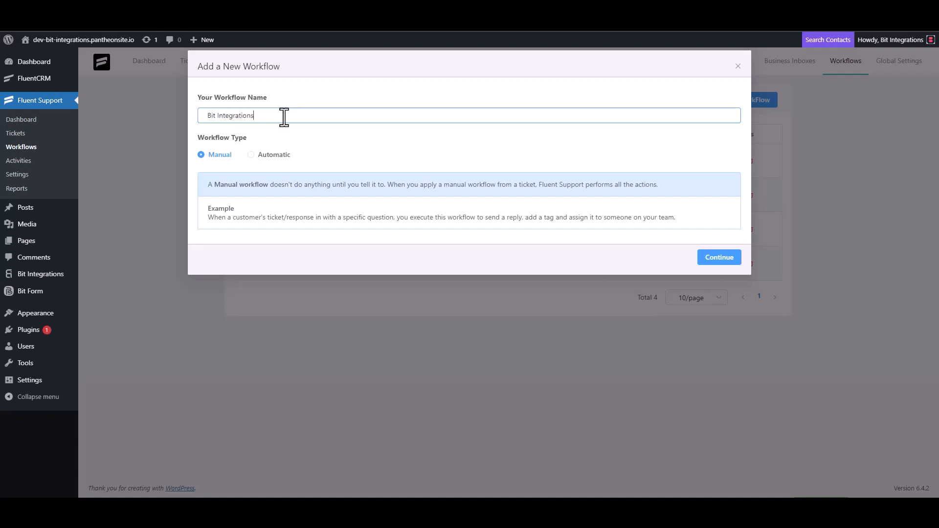
{"action": "left_click", "coordinate": [257, 155]}
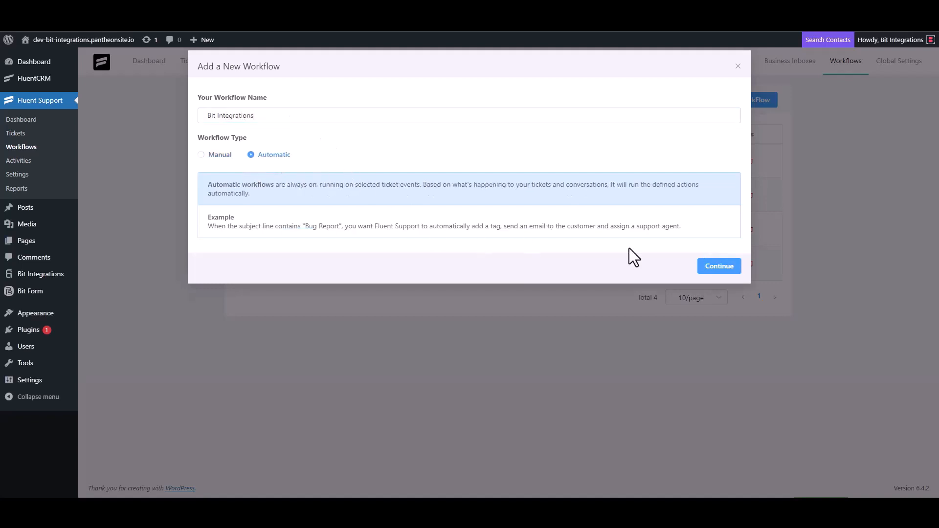
{"action": "left_click", "coordinate": [717, 267]}
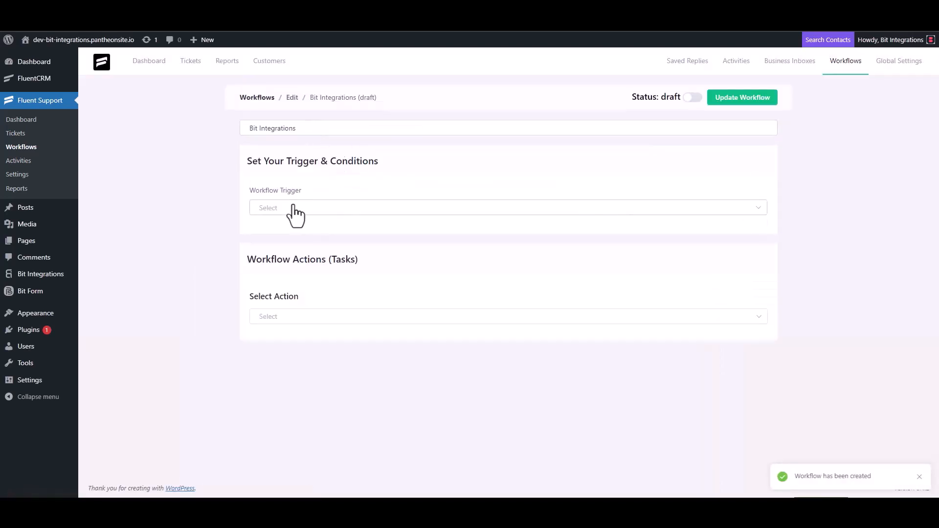
Trigger the workflow On Ticket Creation with an outgoing webhook action to the pasted callback URL
{"action": "left_click", "coordinate": [293, 208]}
{"action": "left_click", "coordinate": [289, 233]}
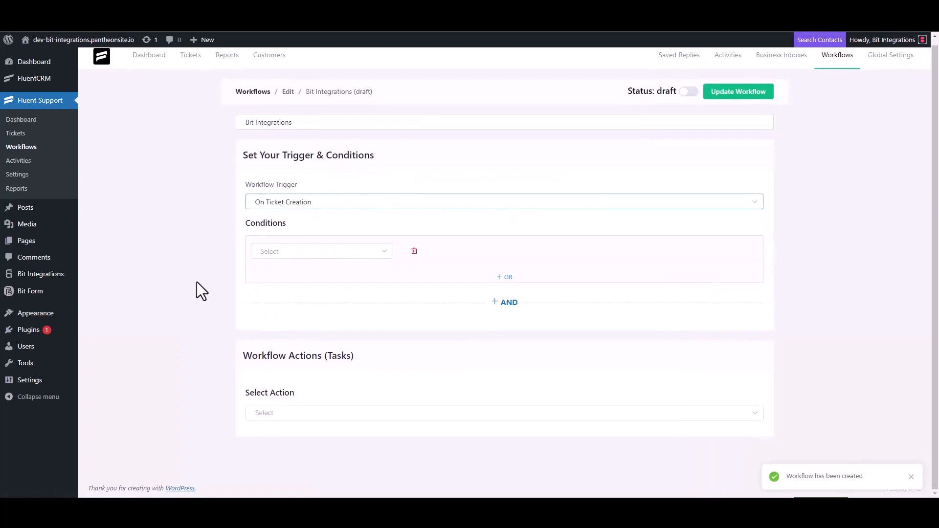
{"action": "left_click", "coordinate": [274, 412]}
{"action": "scroll", "coordinate": [287, 341], "scroll_direction": "down", "scroll_amount": 4}
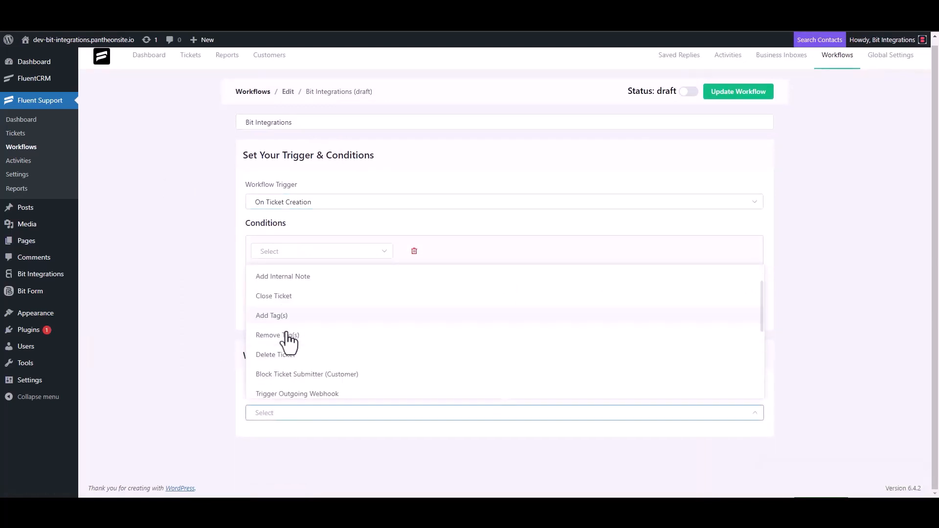
{"action": "left_click", "coordinate": [318, 278]}
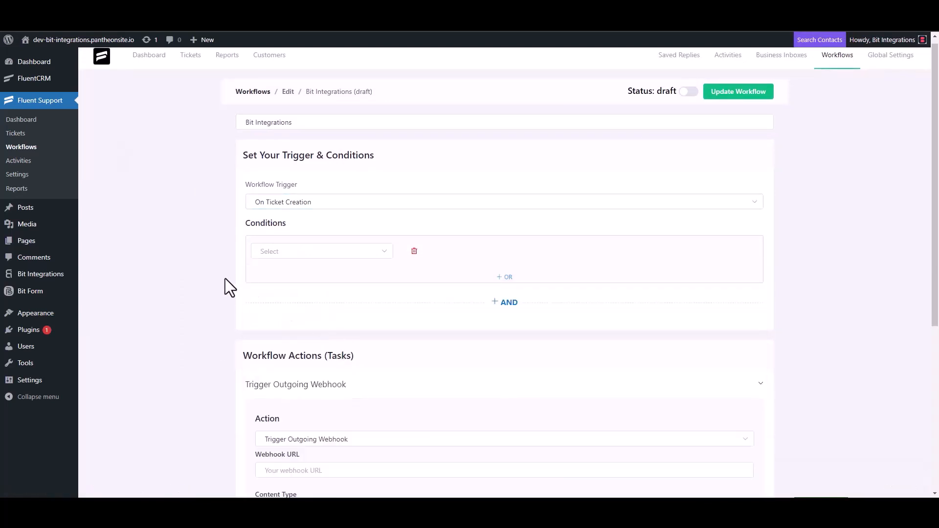
{"action": "scroll", "coordinate": [225, 278], "scroll_direction": "down", "scroll_amount": 4}
{"action": "left_click", "coordinate": [317, 276]}
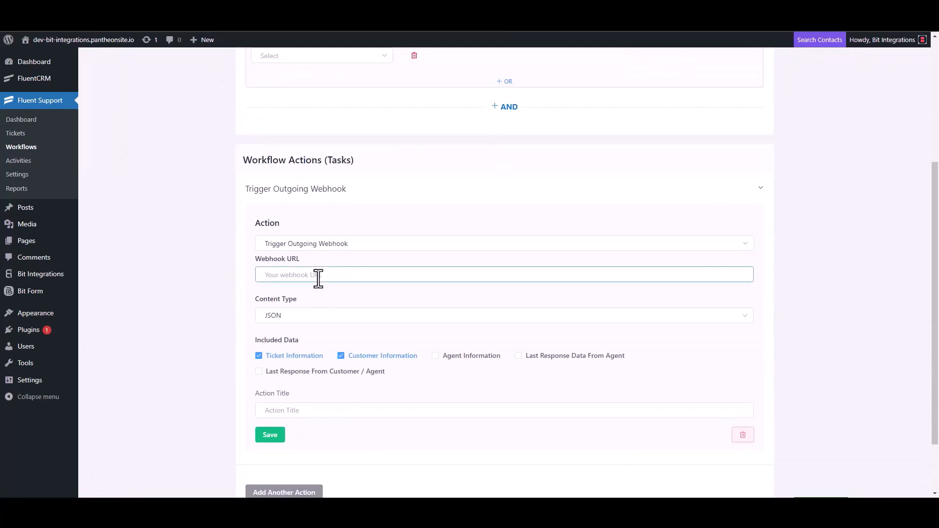
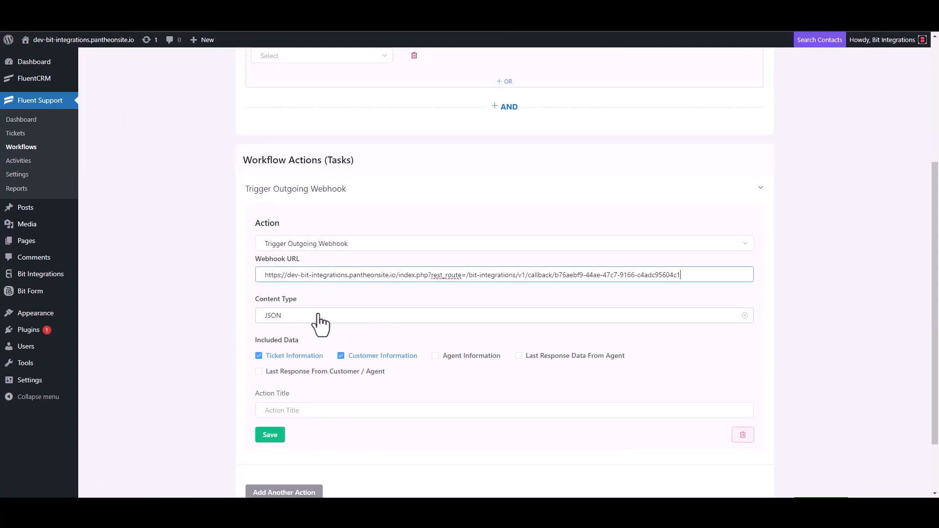
Title the webhook action 'Bit Integrations', save it, and publish the workflow
{"action": "scroll", "coordinate": [321, 322], "scroll_direction": "down", "scroll_amount": 2}
{"action": "left_click", "coordinate": [294, 339]}
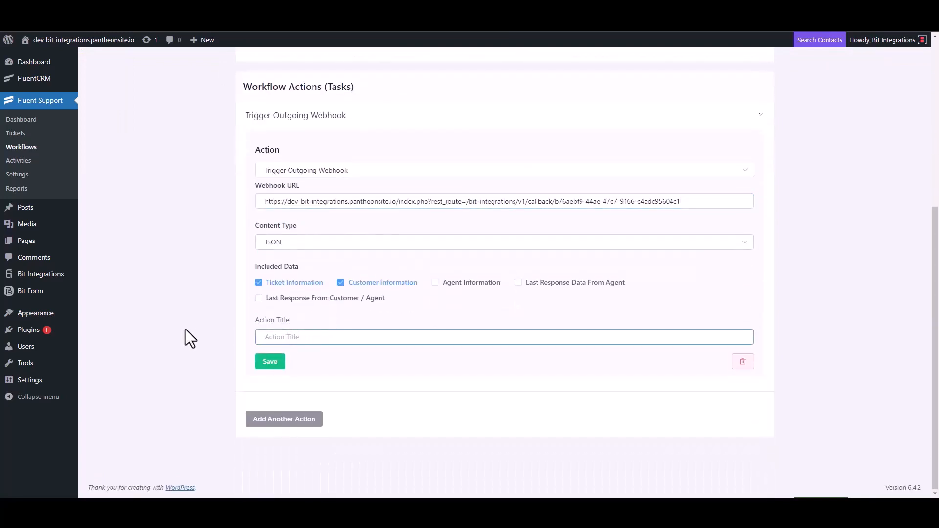
{"action": "type", "text": "Bit Integrations"}
{"action": "left_click", "coordinate": [267, 364]}
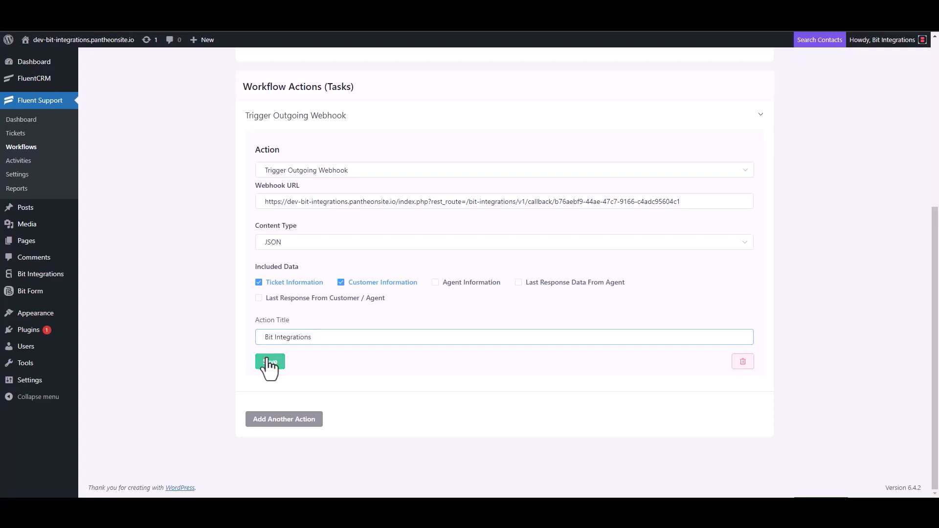
{"action": "left_click", "coordinate": [688, 89]}
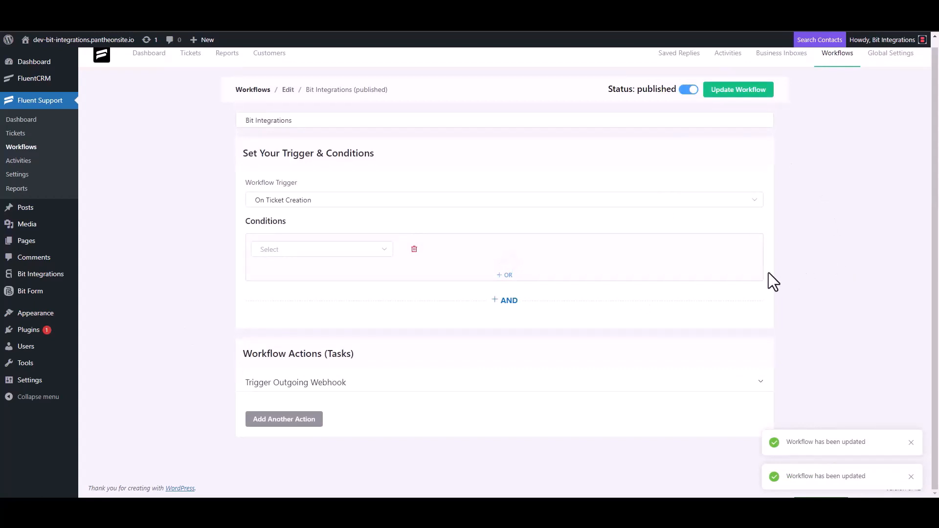
Start a new ticket for a newly created contact, entering a first name and test e-mail address
{"action": "left_click", "coordinate": [14, 134]}
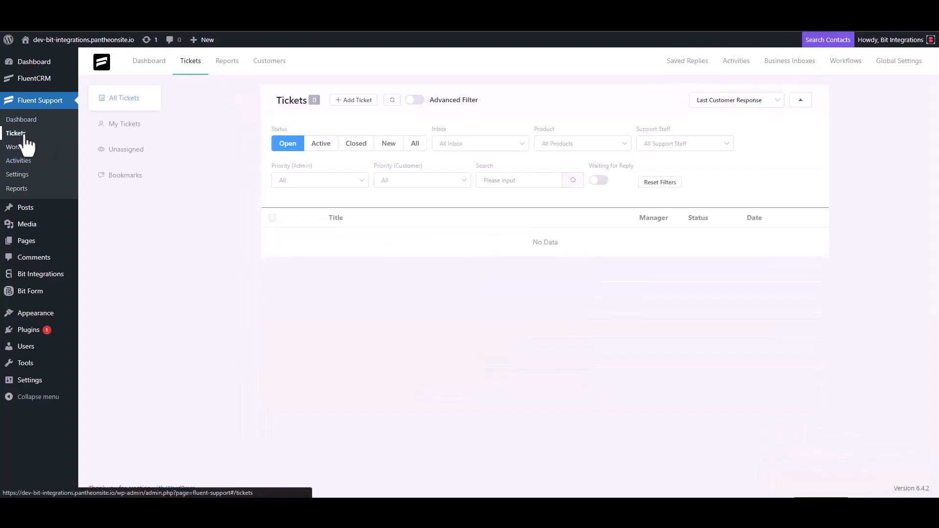
{"action": "left_click", "coordinate": [351, 100]}
{"action": "left_click", "coordinate": [384, 126]}
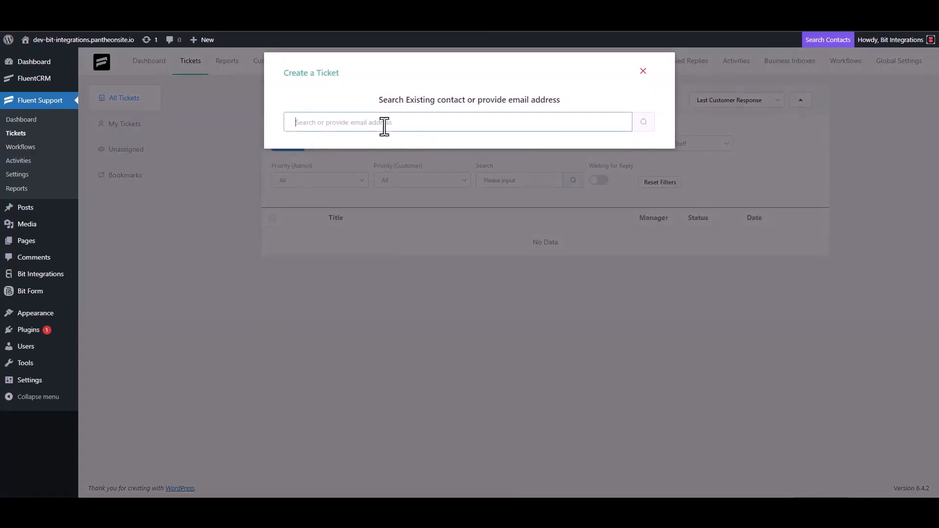
{"action": "type", "text": "test@gmail.com"}
{"action": "left_click", "coordinate": [644, 123]}
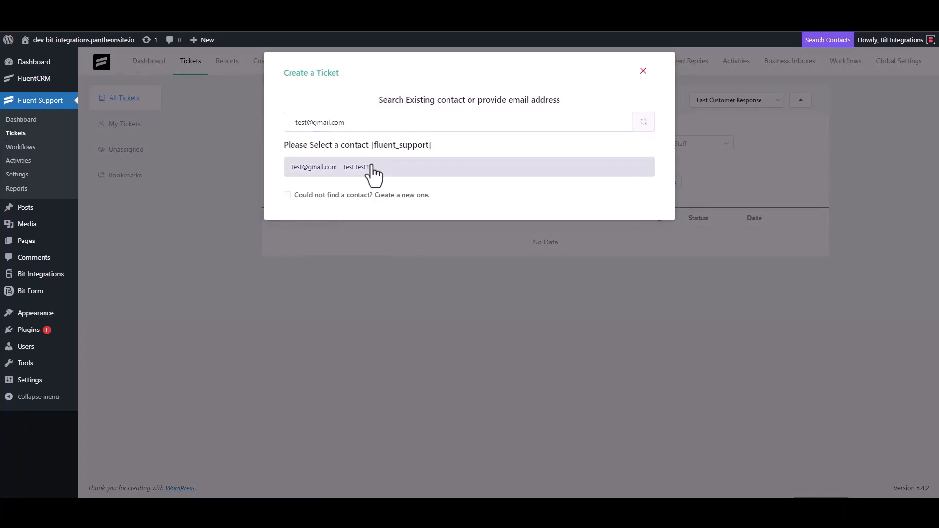
{"action": "left_click", "coordinate": [288, 195]}
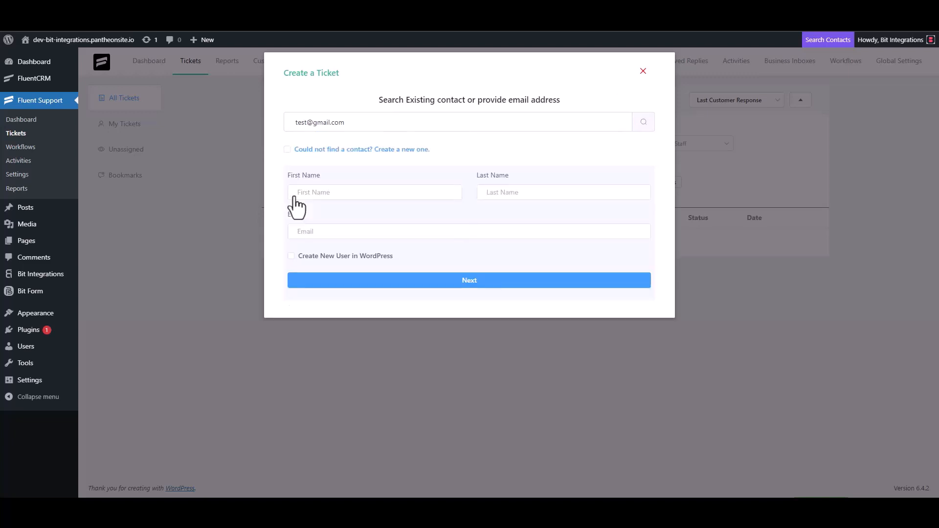
{"action": "left_click", "coordinate": [327, 193]}
{"action": "type", "text": "test3"}
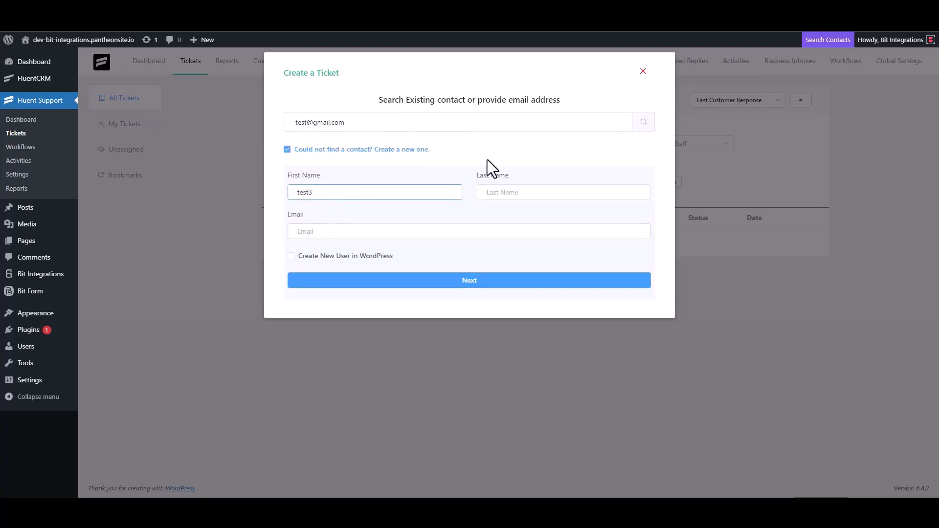
{"action": "left_click", "coordinate": [334, 233]}
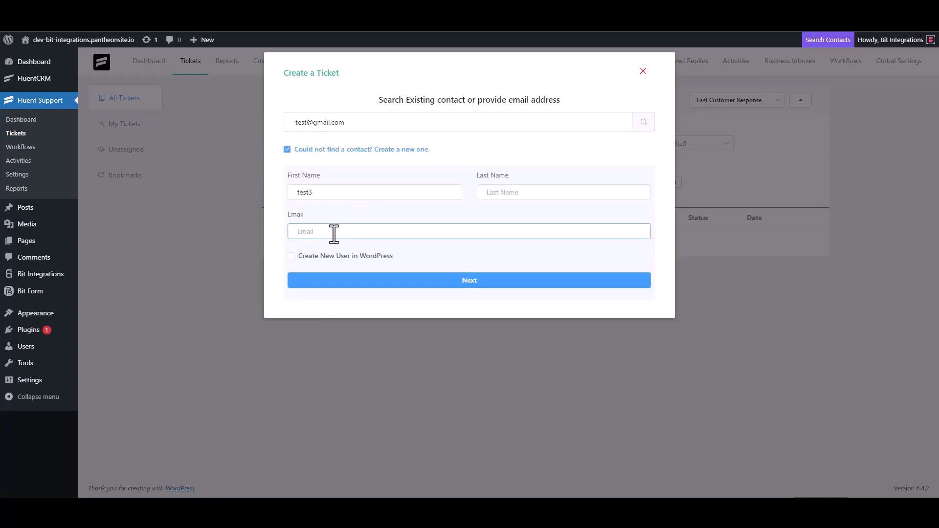
{"action": "type", "text": "test3@gmail.com"}
{"action": "left_click", "coordinate": [479, 281]}
Create the ticket with subject 'test' and details 'test'
{"action": "left_click", "coordinate": [342, 176]}
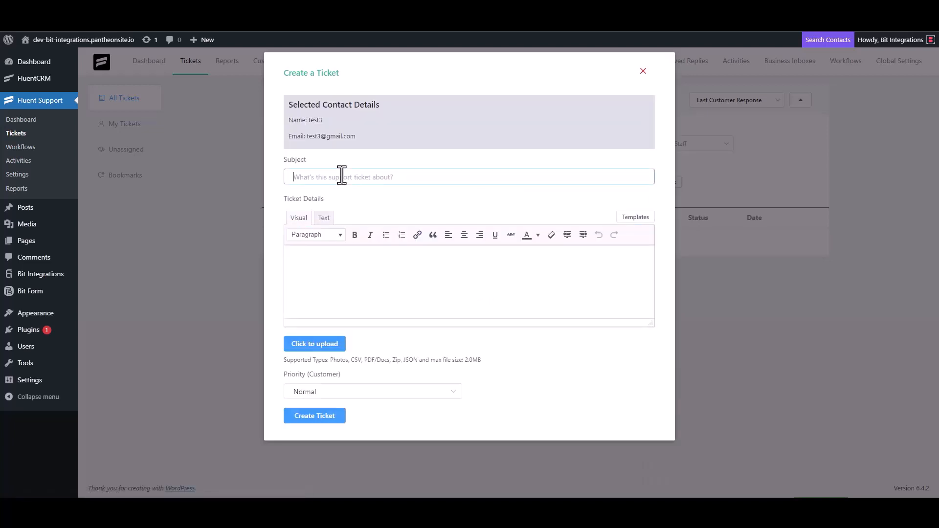
{"action": "type", "text": "test"}
{"action": "left_click", "coordinate": [332, 262]}
{"action": "type", "text": "test"}
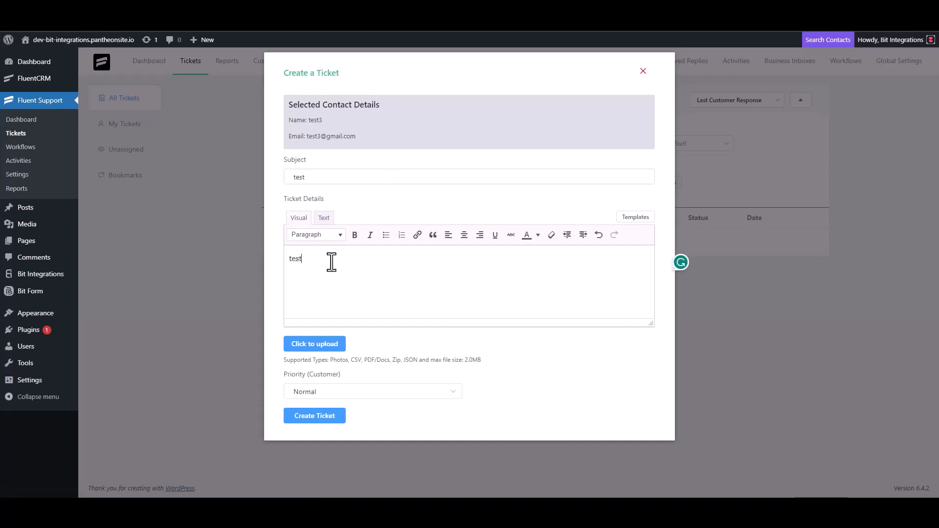
{"action": "left_click", "coordinate": [316, 415]}
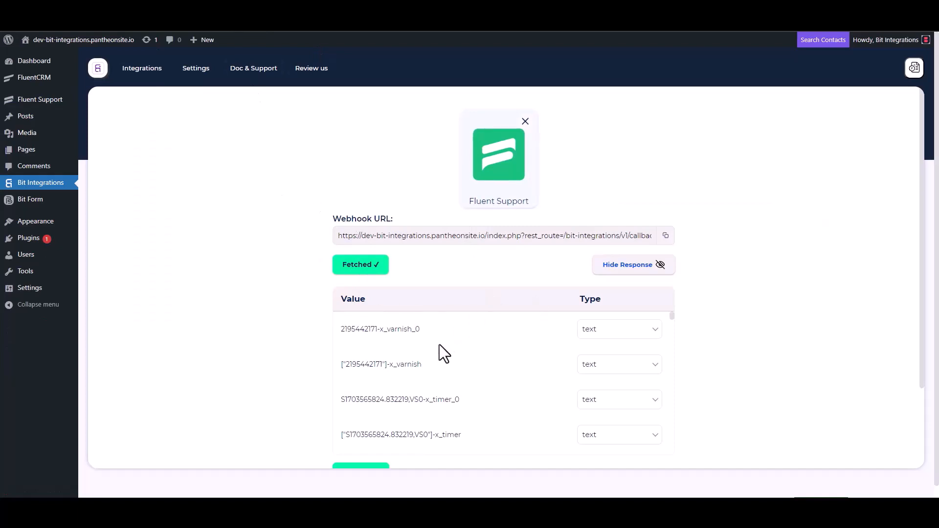
Search for 'flo' and choose Flowlu as the action app
{"action": "scroll", "coordinate": [436, 345], "scroll_direction": "down", "scroll_amount": 3}
{"action": "scroll", "coordinate": [305, 377], "scroll_direction": "down", "scroll_amount": 2}
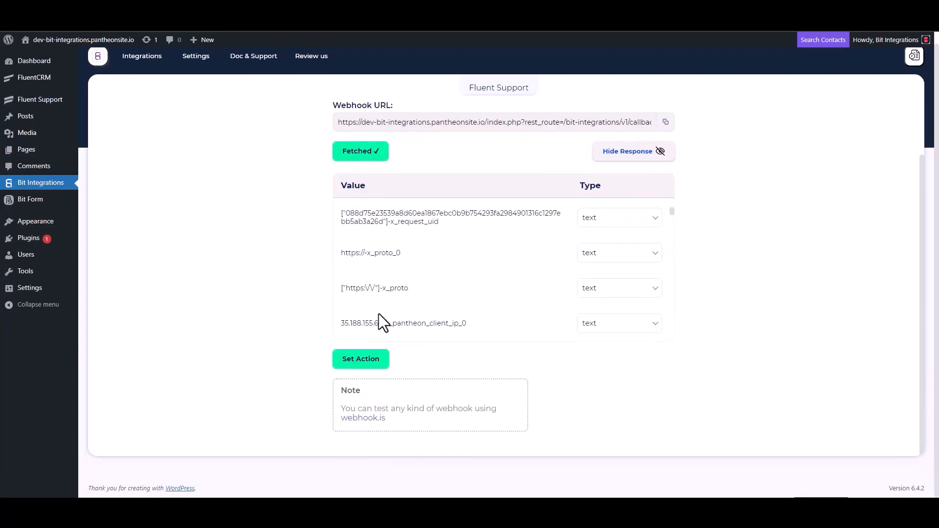
{"action": "scroll", "coordinate": [435, 266], "scroll_direction": "down", "scroll_amount": 5}
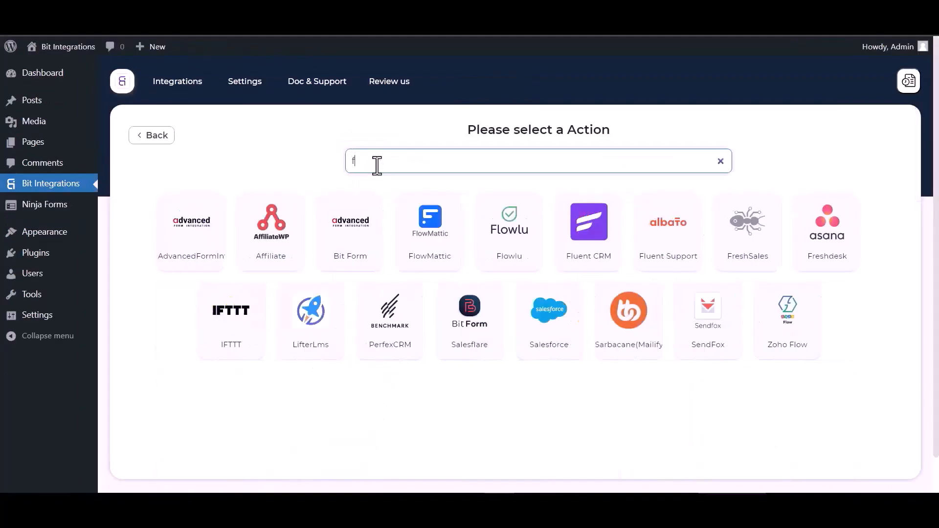
{"action": "type", "text": "l"}
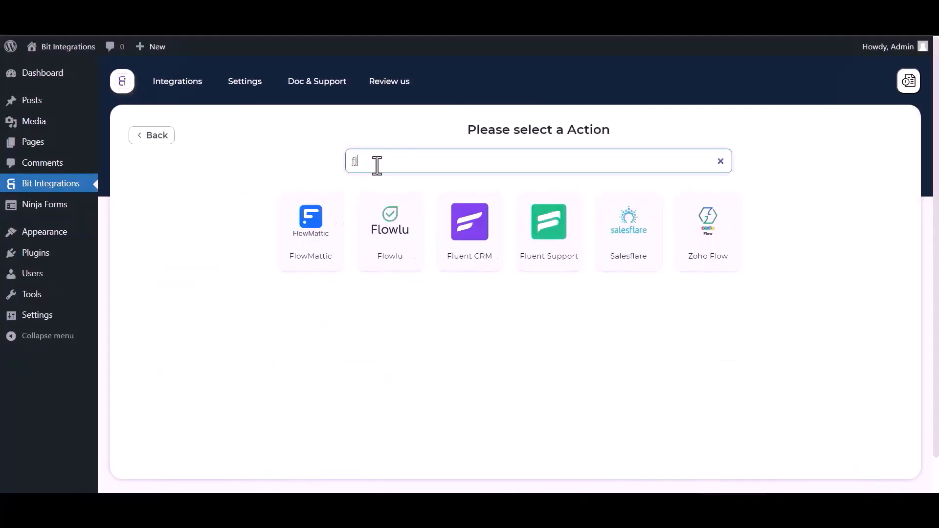
{"action": "type", "text": "o"}
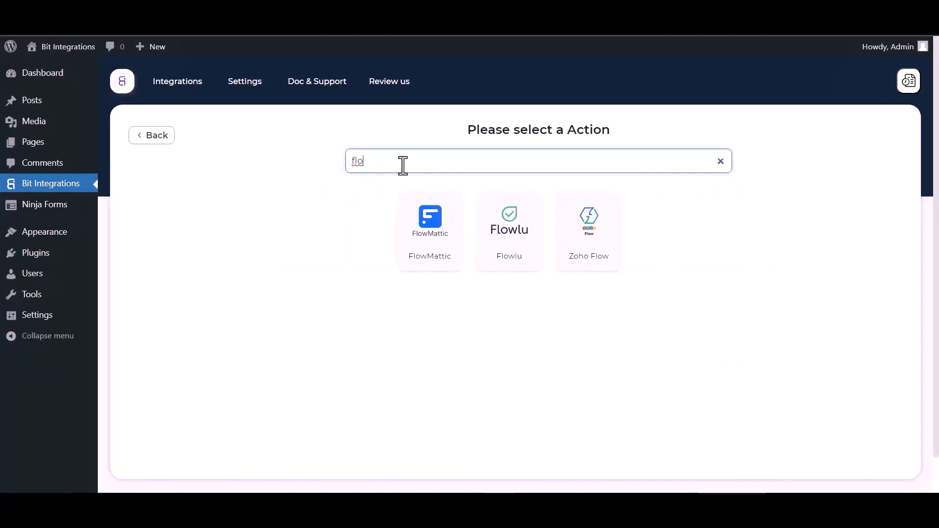
{"action": "left_click", "coordinate": [507, 244]}
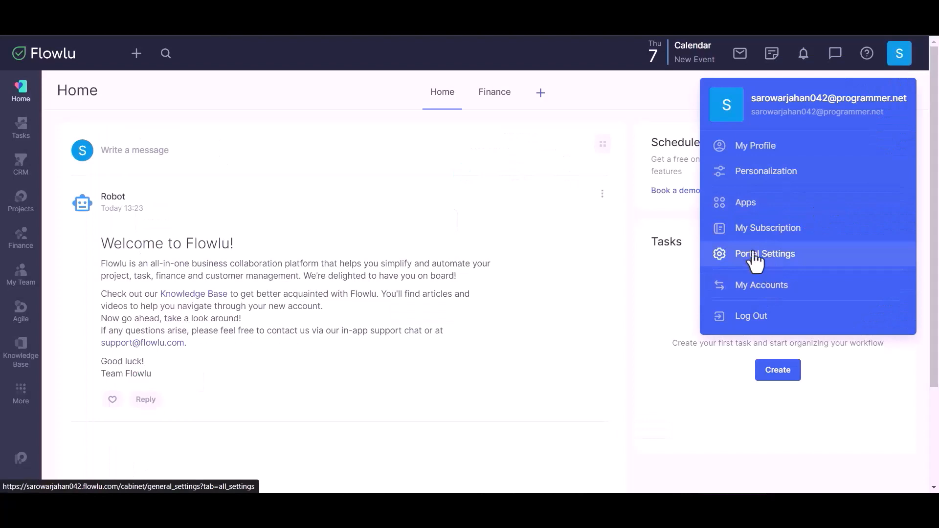
Open Flowlu's Portal Settings and select the account URL subdomain to copy
{"action": "left_click", "coordinate": [755, 259]}
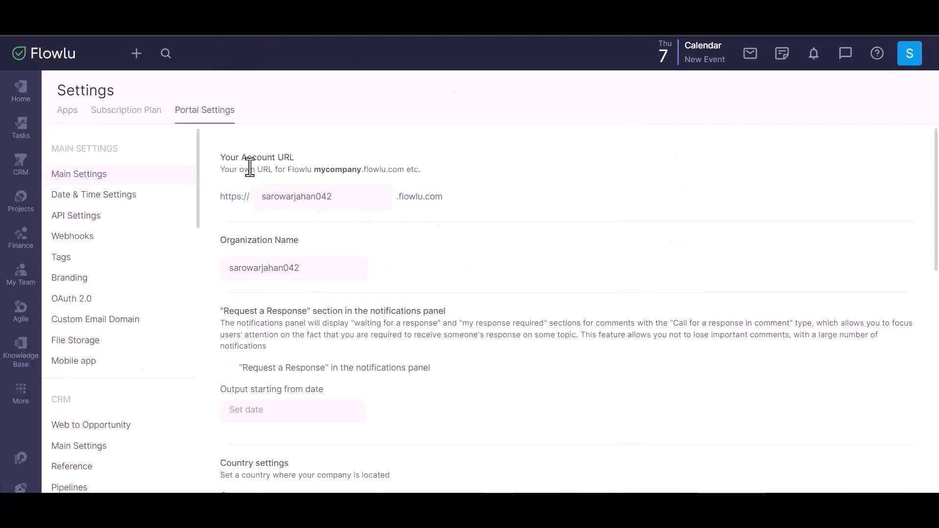
{"action": "double_click", "coordinate": [296, 196]}
{"action": "key", "text": "ctrl+c"}
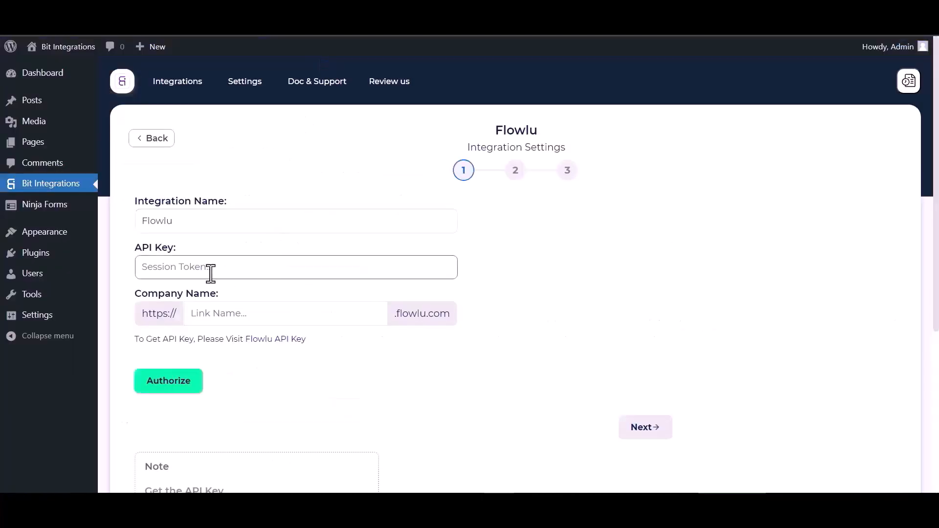
Paste the Flowlu subdomain into Company Name, then open Flowlu's API Settings
{"action": "left_click", "coordinate": [228, 312]}
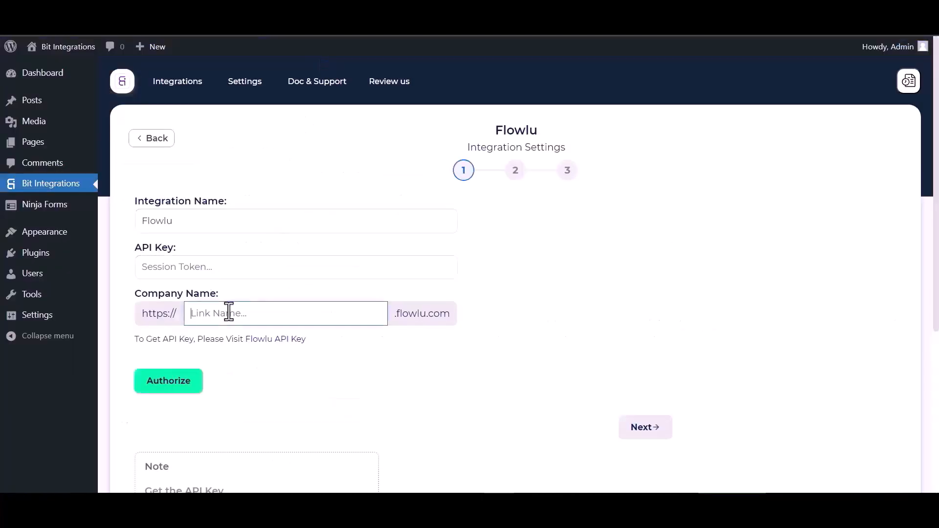
{"action": "key", "text": "ctrl+v"}
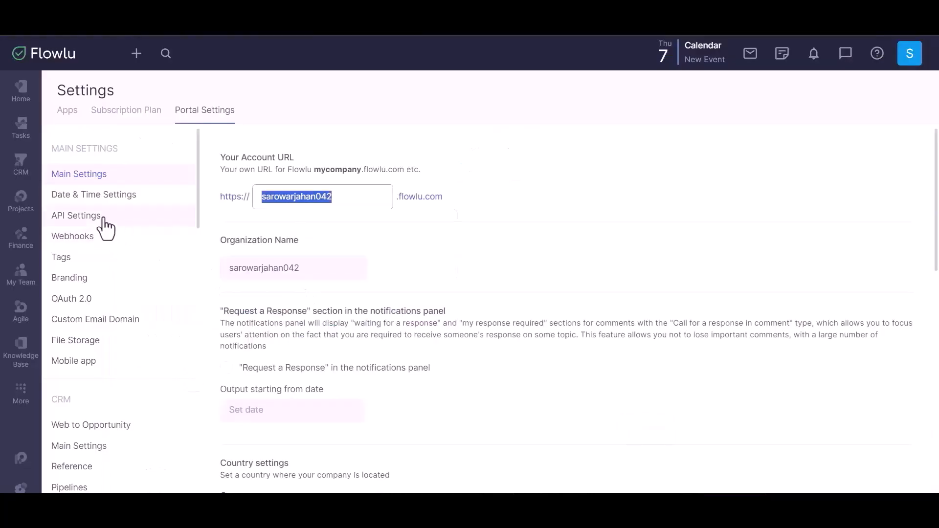
{"action": "left_click", "coordinate": [84, 216]}
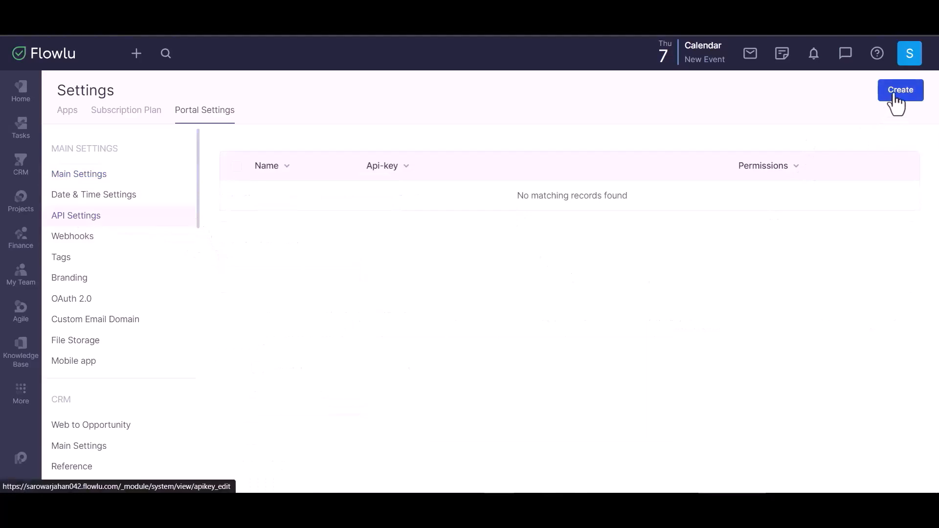
Create a Flowlu API key named 'Bit Integrations' with access to all thirteen applications
{"action": "left_click", "coordinate": [897, 95]}
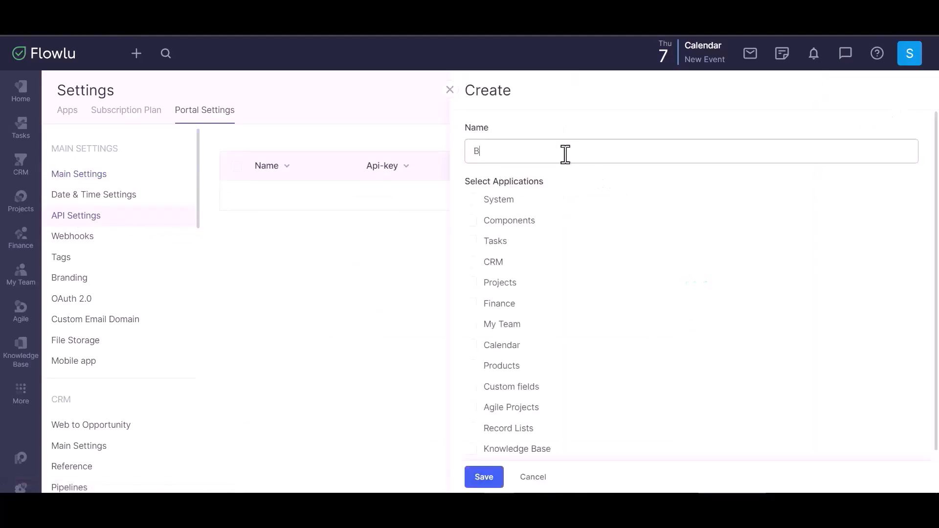
{"action": "type", "text": "Bit Integrations"}
{"action": "left_click", "coordinate": [473, 201]}
{"action": "left_click", "coordinate": [471, 221]}
{"action": "left_click", "coordinate": [471, 241]}
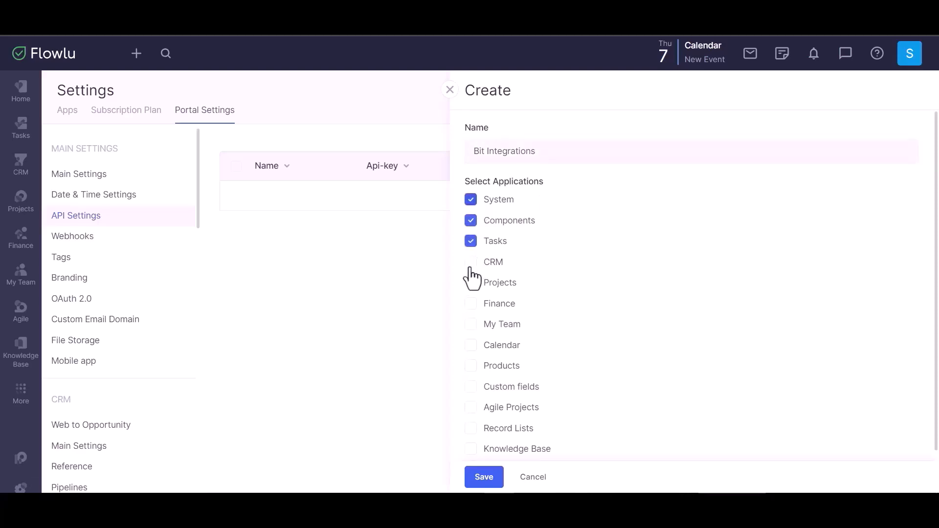
{"action": "left_click", "coordinate": [471, 264]}
{"action": "left_click", "coordinate": [470, 284]}
{"action": "left_click", "coordinate": [470, 304]}
{"action": "left_click", "coordinate": [471, 325]}
{"action": "left_click", "coordinate": [470, 345]}
{"action": "left_click", "coordinate": [471, 366]}
{"action": "left_click", "coordinate": [471, 386]}
{"action": "left_click", "coordinate": [471, 407]}
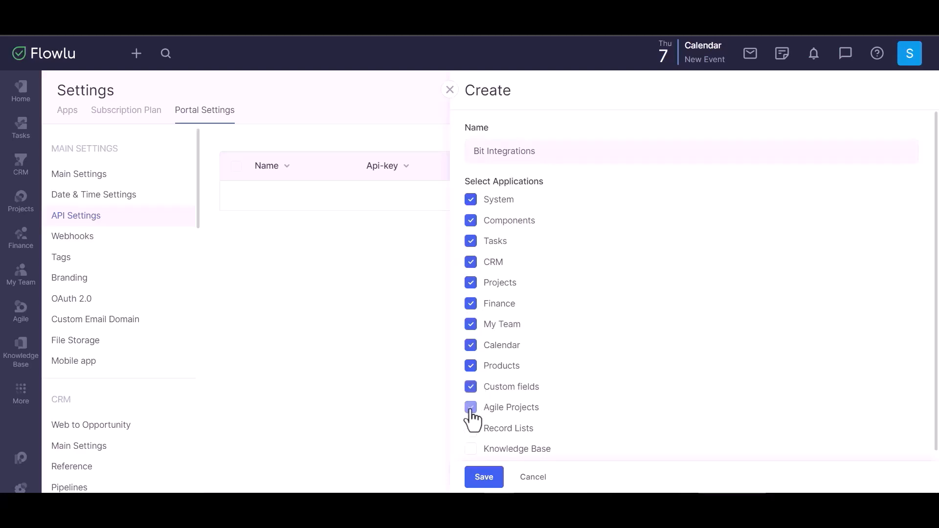
{"action": "left_click", "coordinate": [470, 429]}
{"action": "left_click", "coordinate": [470, 449]}
{"action": "scroll", "coordinate": [537, 391], "scroll_direction": "down", "scroll_amount": 2}
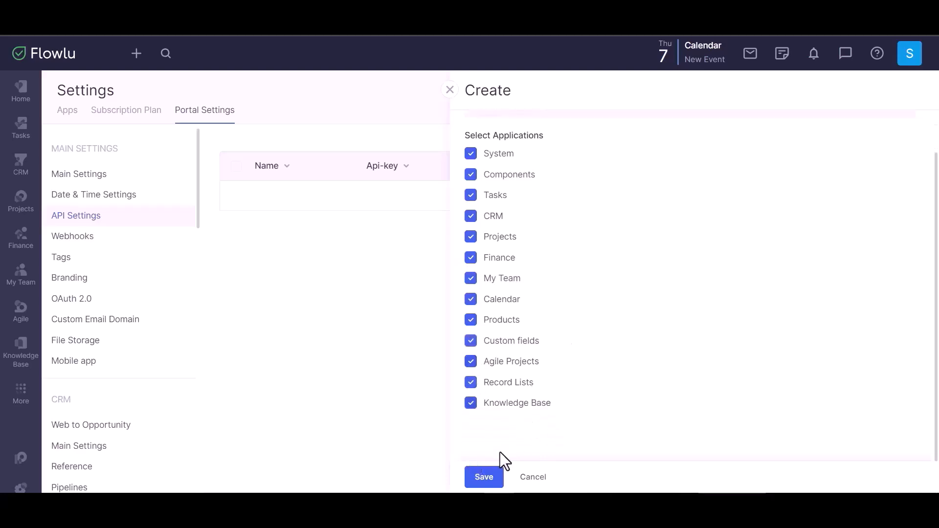
Save the API key and copy it for the Bit Integrations form
{"action": "left_click", "coordinate": [485, 478]}
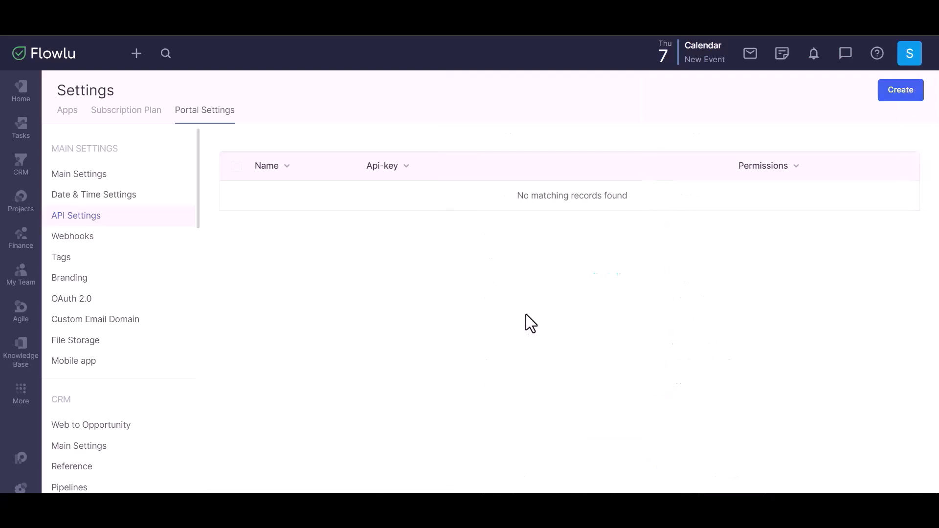
{"action": "mouse_move", "coordinate": [506, 209]}
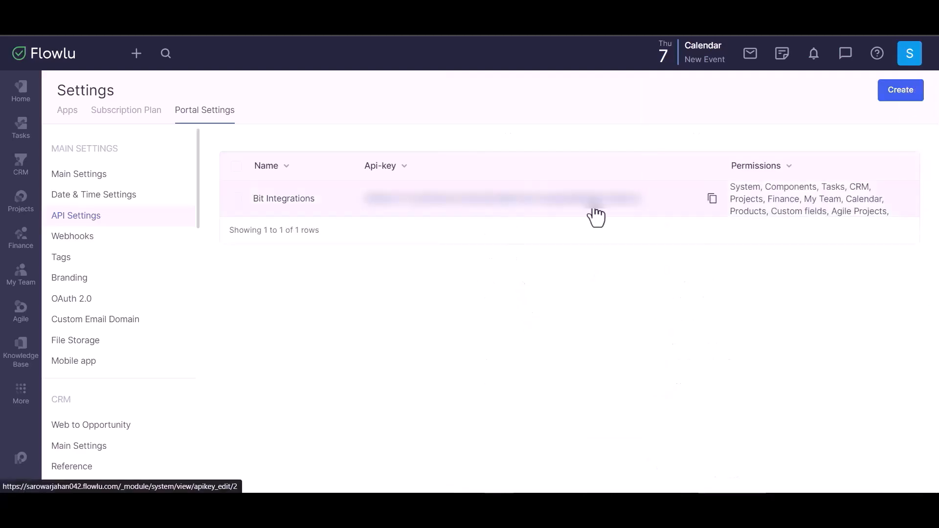
{"action": "left_click", "coordinate": [710, 203]}
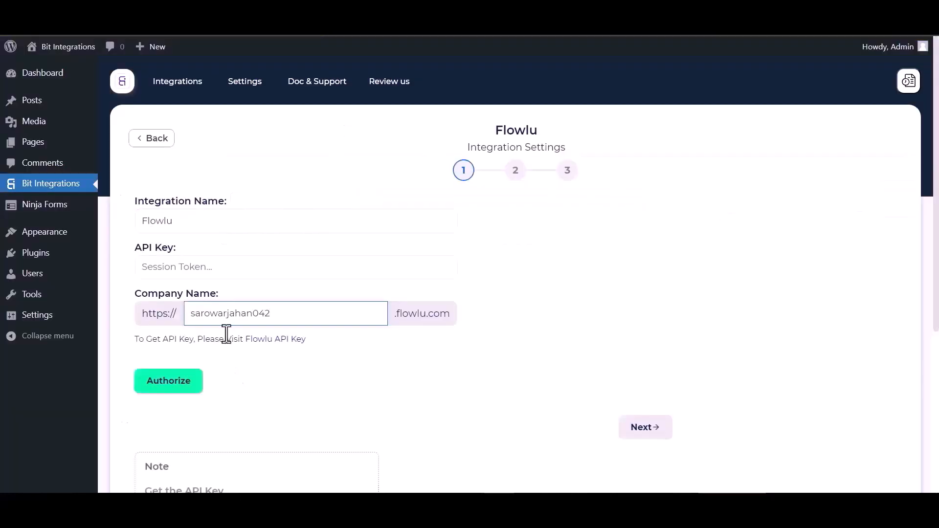
{"action": "left_click", "coordinate": [201, 268]}
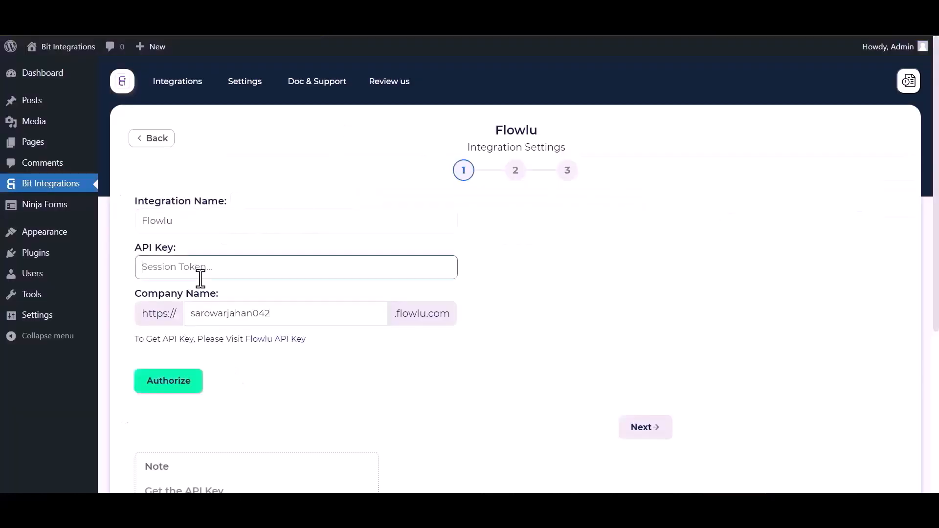
Authorize the Flowlu connection with the pasted API key and continue
{"action": "key", "text": "ctrl+v"}
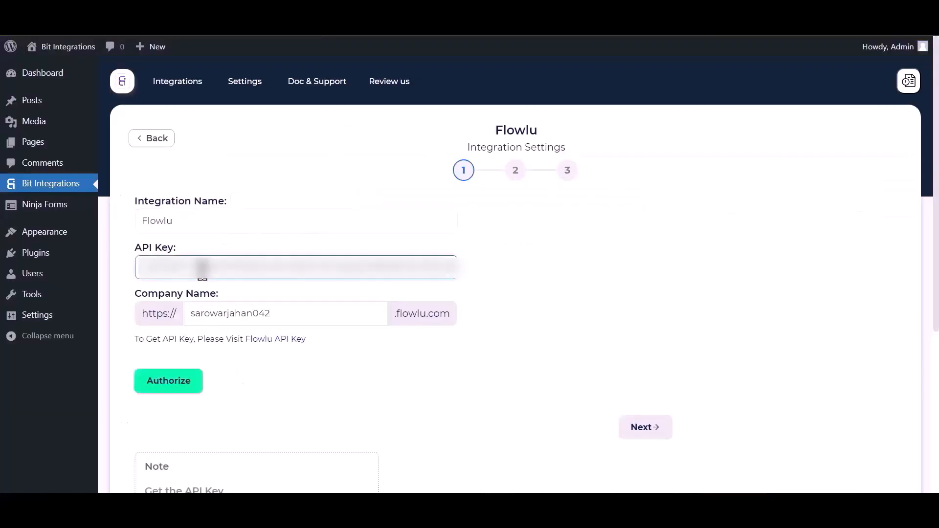
{"action": "left_click", "coordinate": [179, 391]}
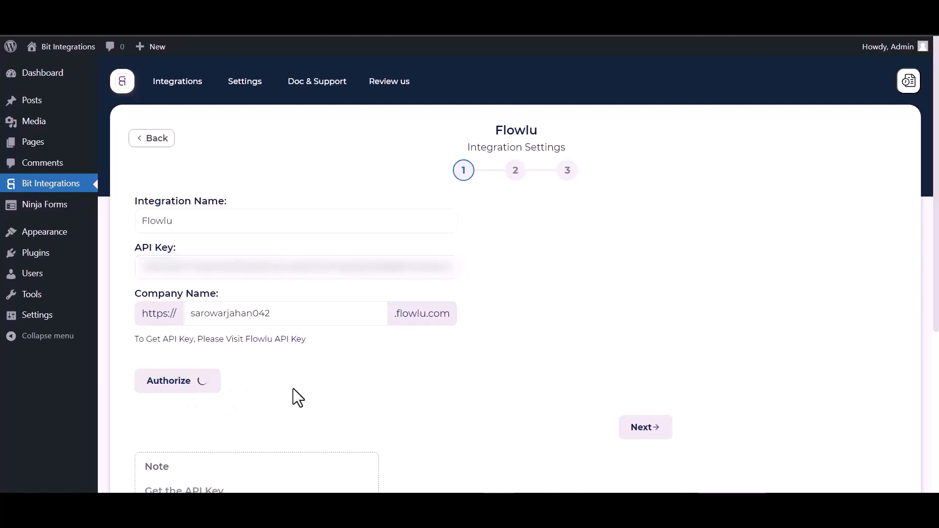
{"action": "scroll", "coordinate": [631, 269], "scroll_direction": "down", "scroll_amount": 1}
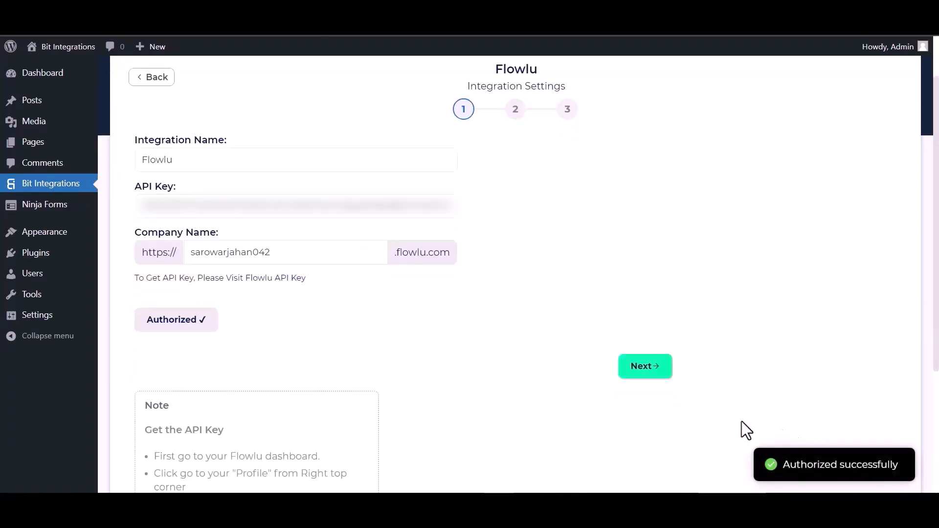
{"action": "left_click", "coordinate": [650, 371]}
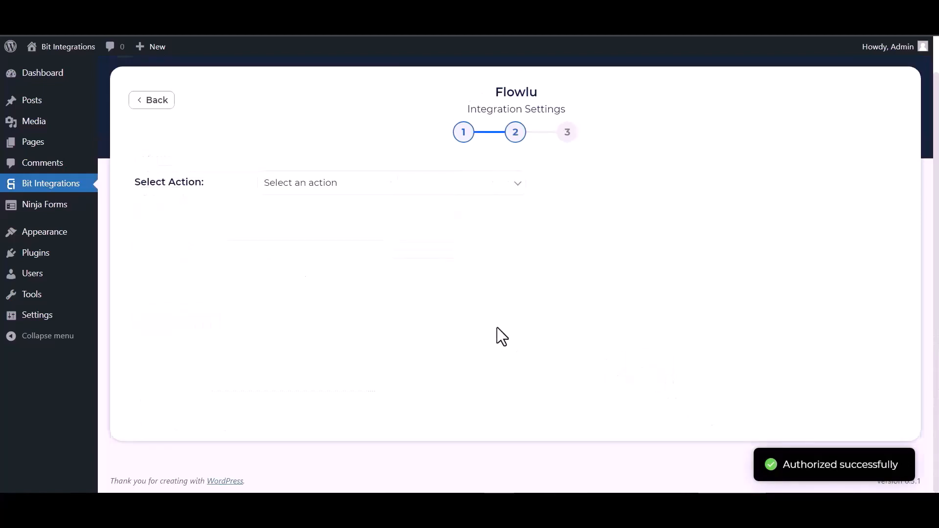
Set the Flowlu action to Create Account with account type Contact
{"action": "left_click", "coordinate": [315, 183]}
{"action": "left_click", "coordinate": [315, 212]}
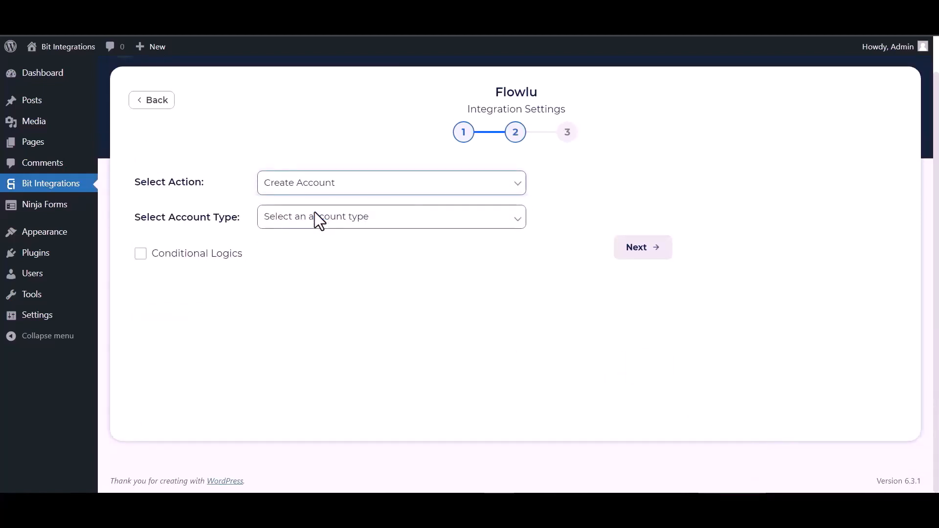
{"action": "left_click", "coordinate": [315, 215]}
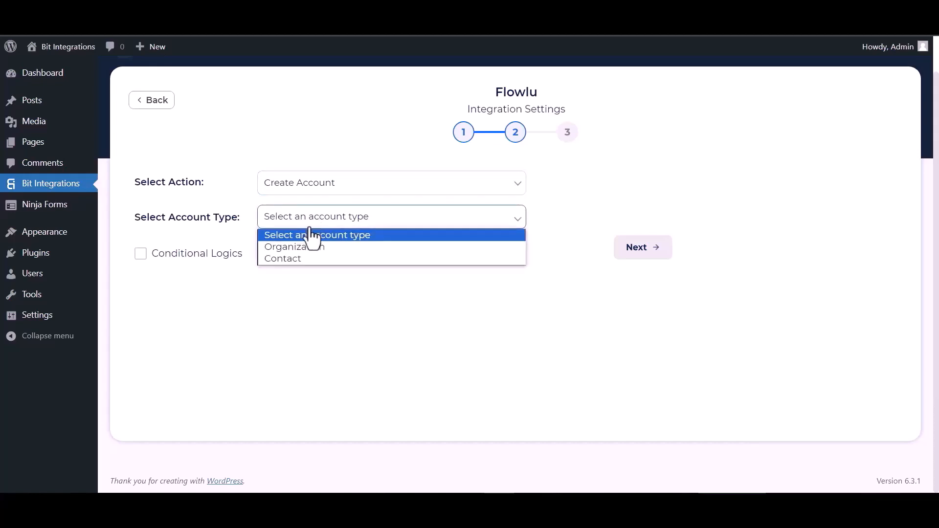
{"action": "left_click", "coordinate": [291, 257]}
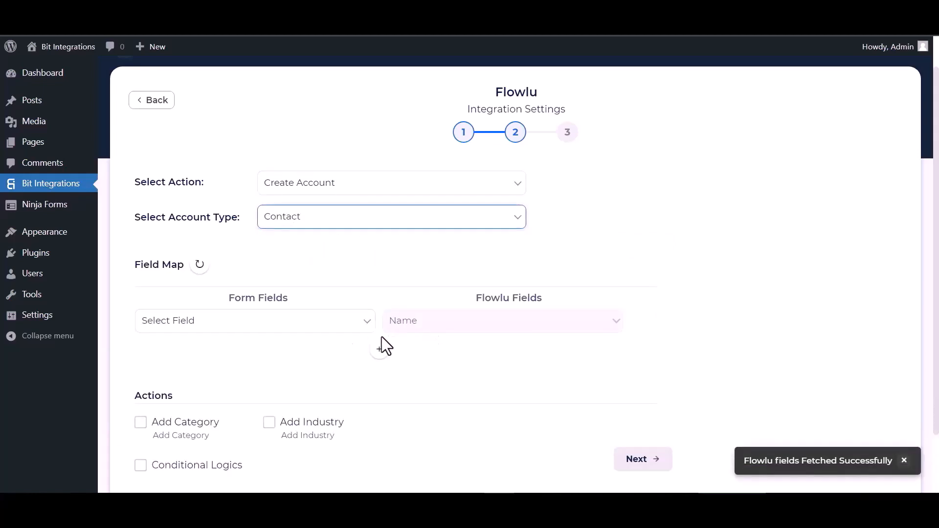
Map Name, then Email→Email and Phone→Phone to the Flowlu fields
{"action": "left_click", "coordinate": [357, 324]}
{"action": "left_click", "coordinate": [195, 364]}
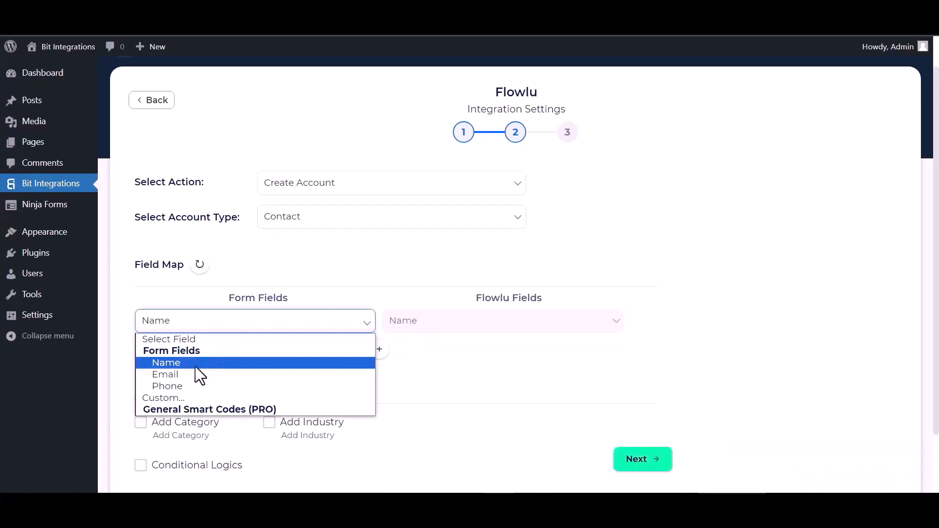
{"action": "left_click", "coordinate": [380, 349]}
{"action": "left_click", "coordinate": [406, 352]}
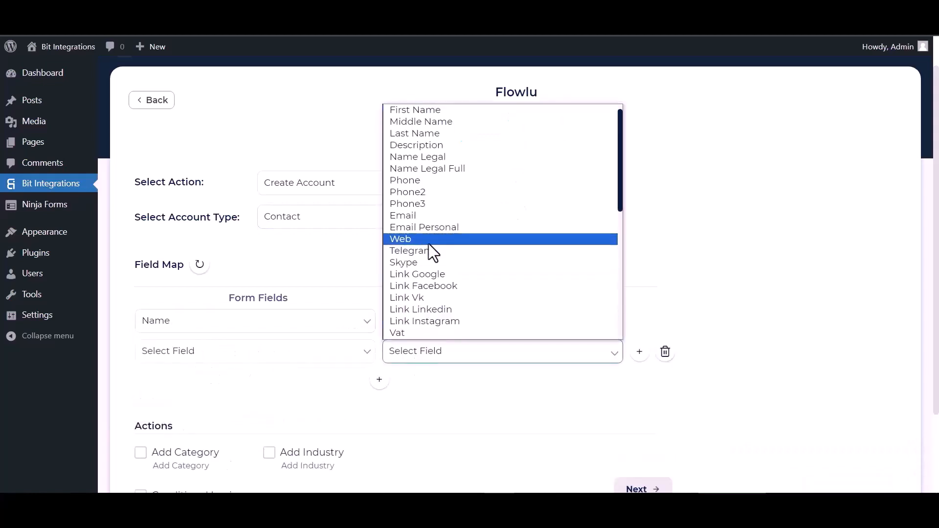
{"action": "left_click", "coordinate": [425, 216]}
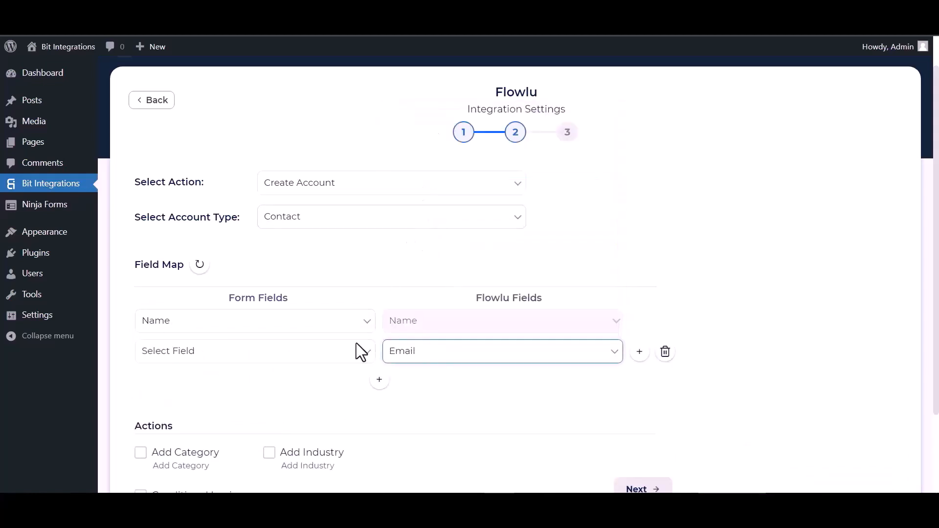
{"action": "left_click", "coordinate": [329, 353]}
{"action": "left_click", "coordinate": [167, 404]}
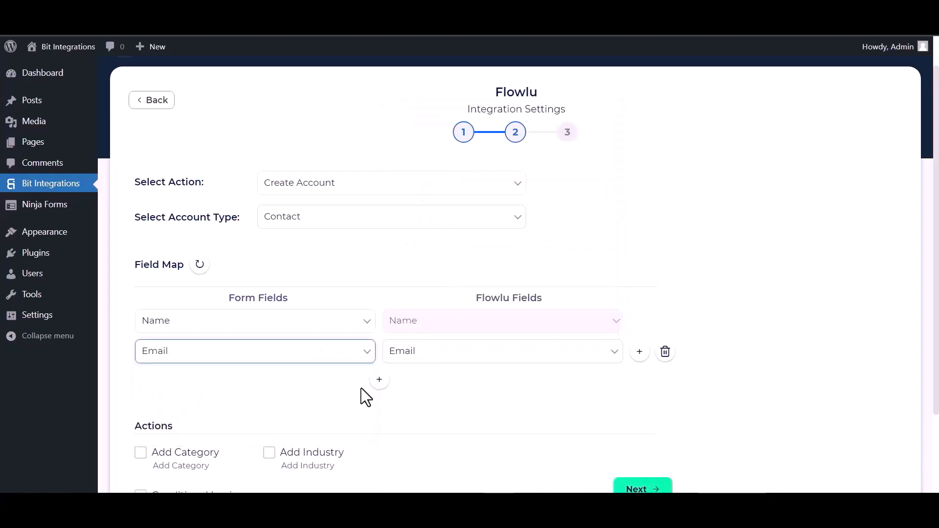
{"action": "left_click", "coordinate": [379, 379]}
{"action": "left_click", "coordinate": [323, 383]}
{"action": "left_click", "coordinate": [183, 448]}
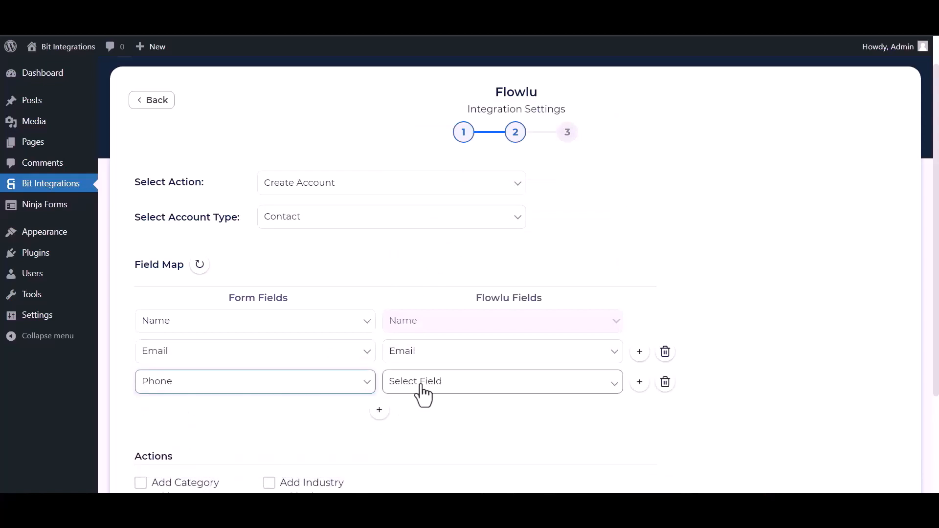
{"action": "left_click", "coordinate": [422, 387]}
{"action": "left_click", "coordinate": [416, 218]}
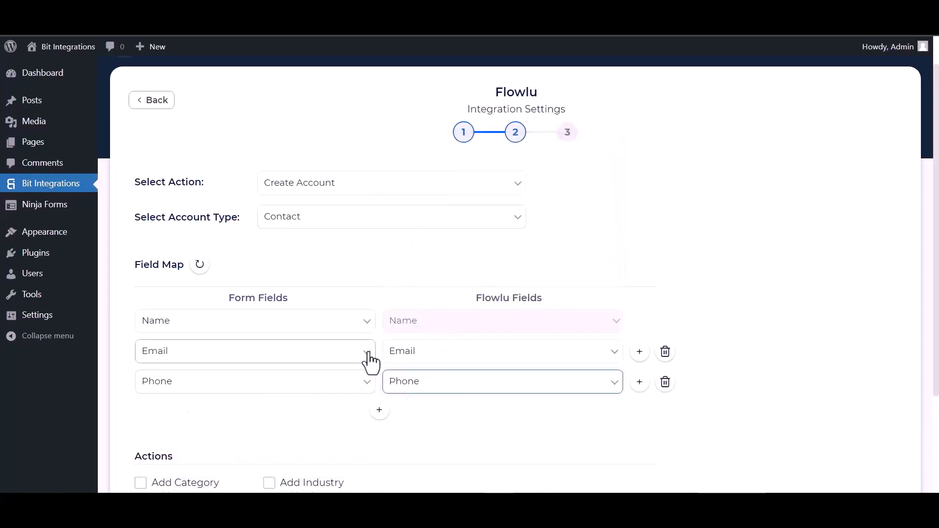
Leave conditional logic off and finish and save the Flowlu integration
{"action": "scroll", "coordinate": [370, 362], "scroll_direction": "down", "scroll_amount": 3}
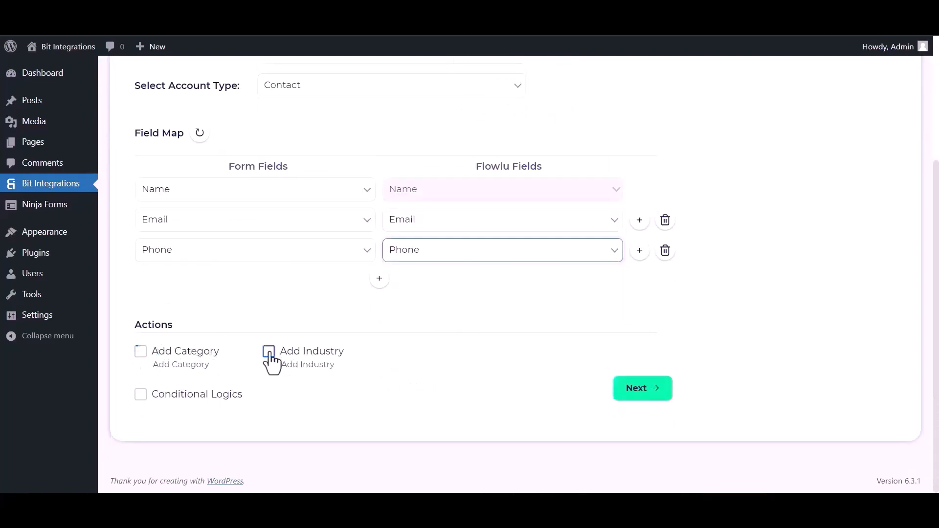
{"action": "left_click", "coordinate": [140, 395]}
{"action": "scroll", "coordinate": [216, 385], "scroll_direction": "down", "scroll_amount": 2}
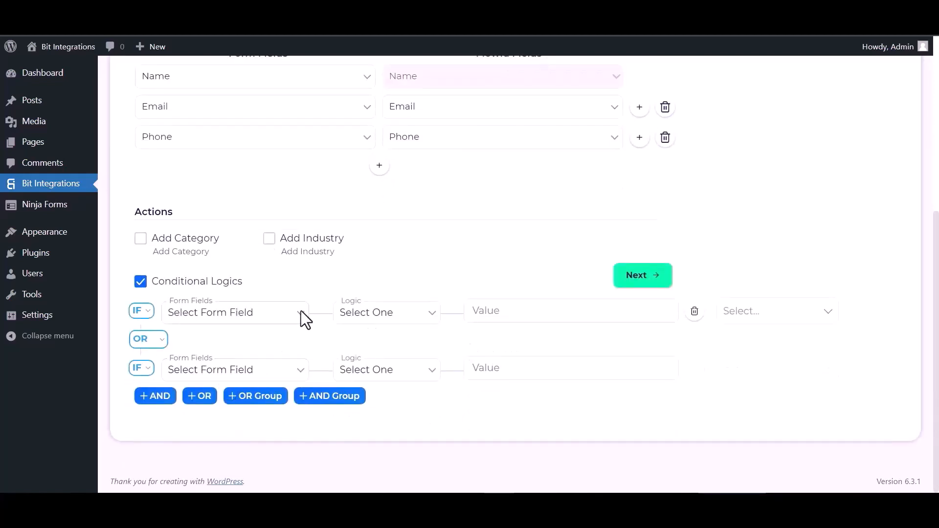
{"action": "left_click", "coordinate": [141, 283]}
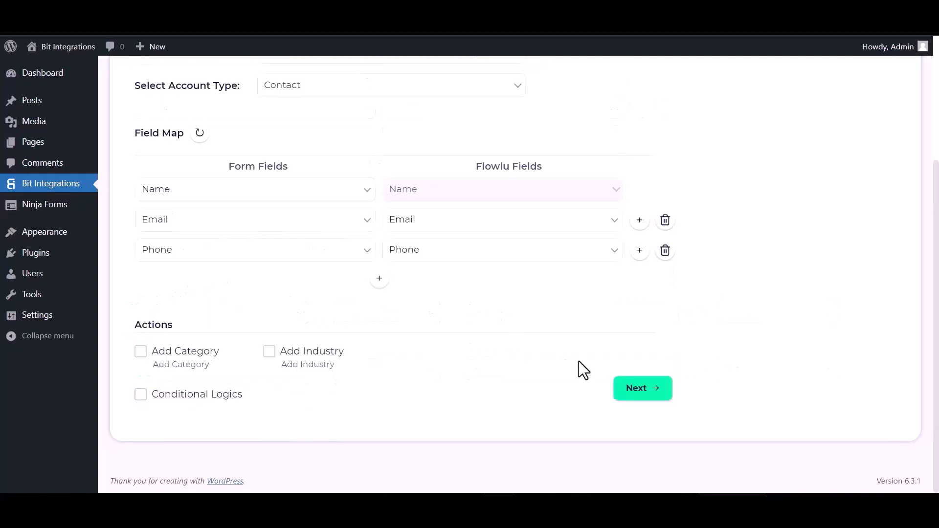
{"action": "left_click", "coordinate": [639, 391]}
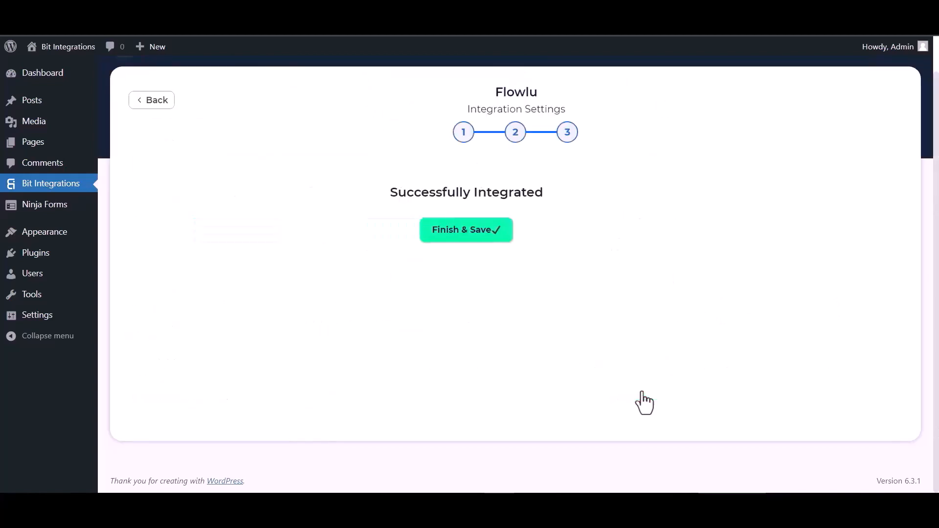
{"action": "left_click", "coordinate": [510, 239]}
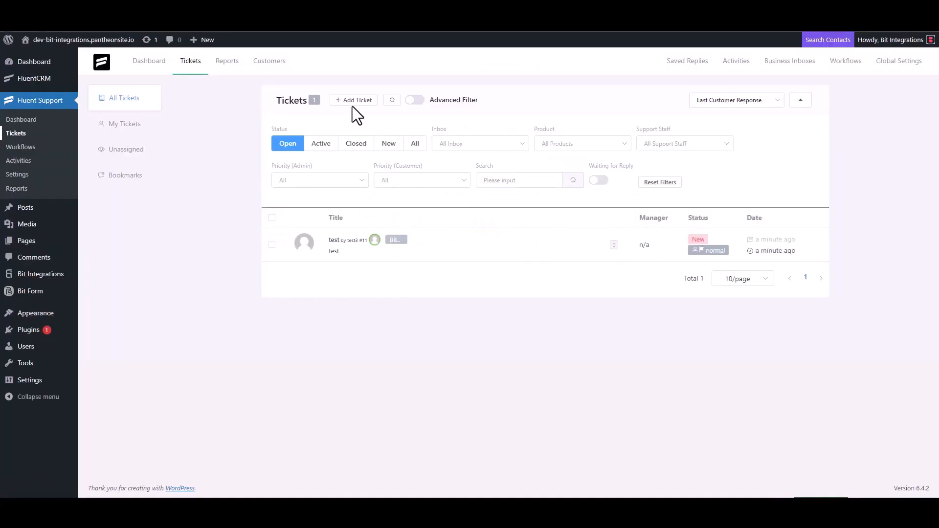
{"action": "left_click", "coordinate": [352, 101]}
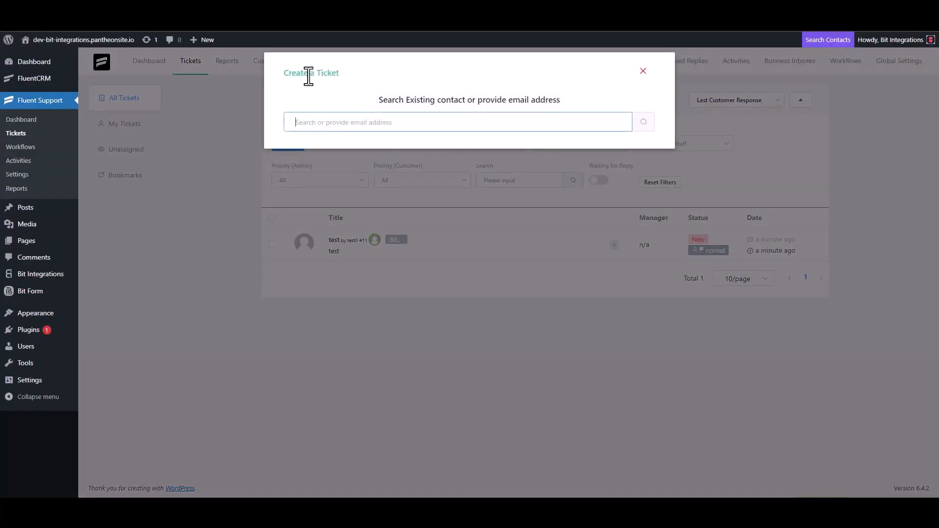
Search the new ticket's customer field for the support email address
{"action": "triple_click", "coordinate": [345, 122]}
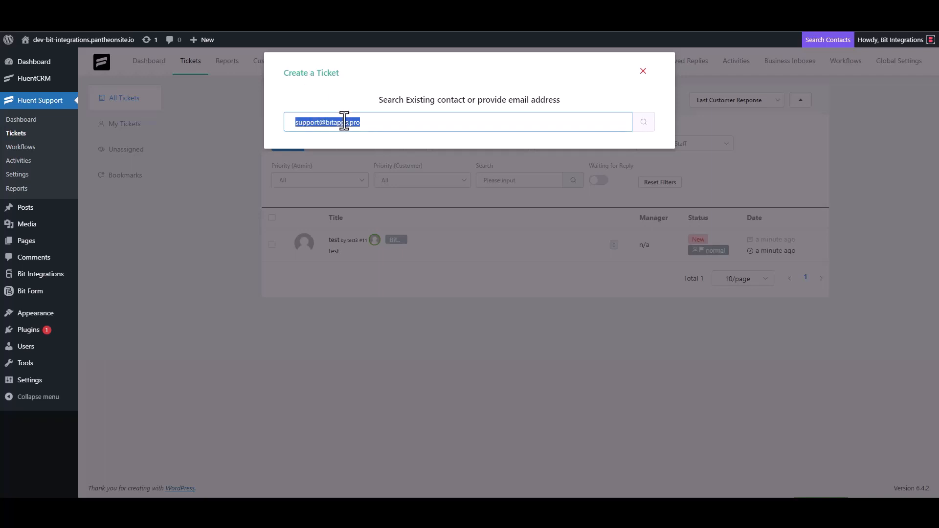
{"action": "left_click", "coordinate": [375, 123]}
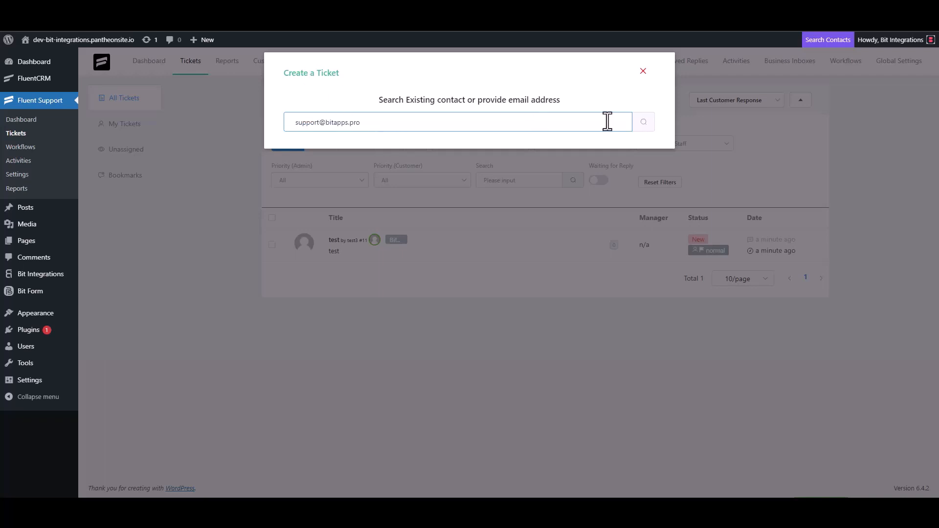
{"action": "left_click", "coordinate": [643, 125]}
Create a new contact with first name 'Bit Integrations' and its email, then continue to ticket details
{"action": "left_click", "coordinate": [293, 194]}
{"action": "left_click", "coordinate": [314, 192]}
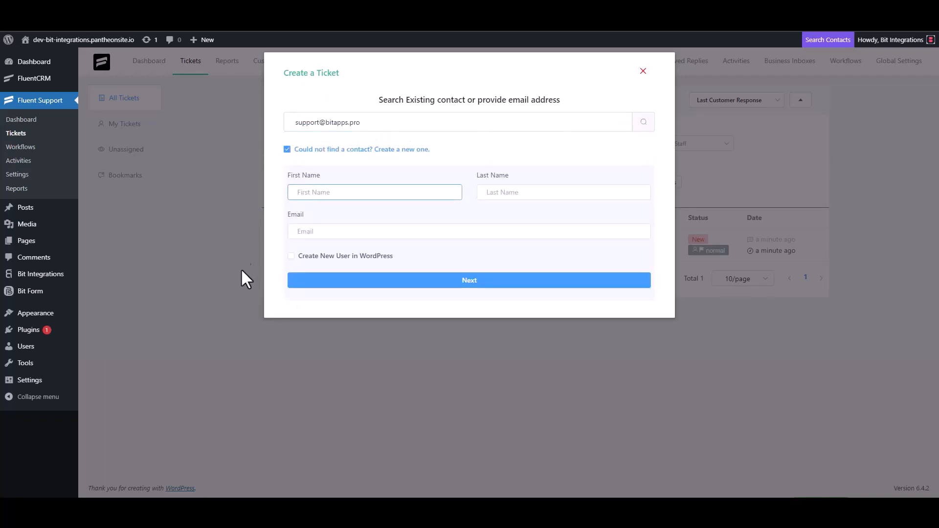
{"action": "type", "text": "Bit Integrations"}
{"action": "left_click", "coordinate": [326, 235]}
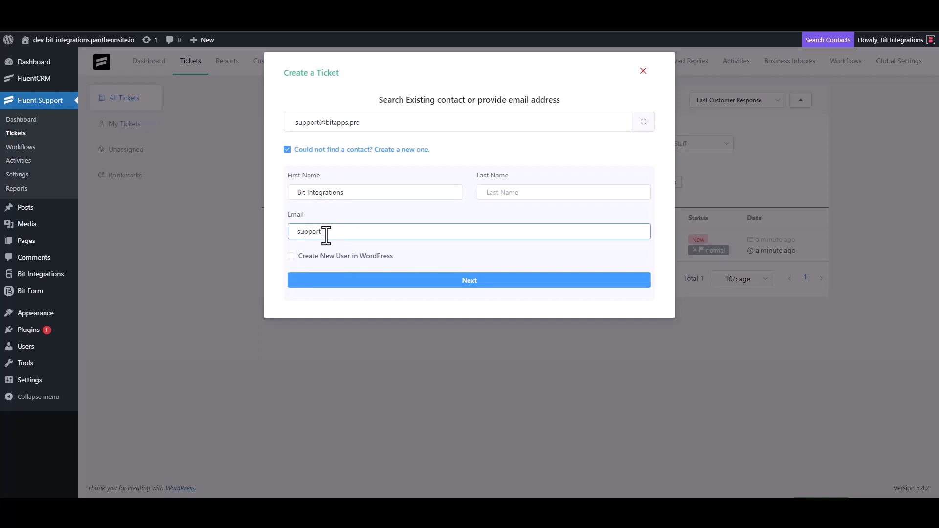
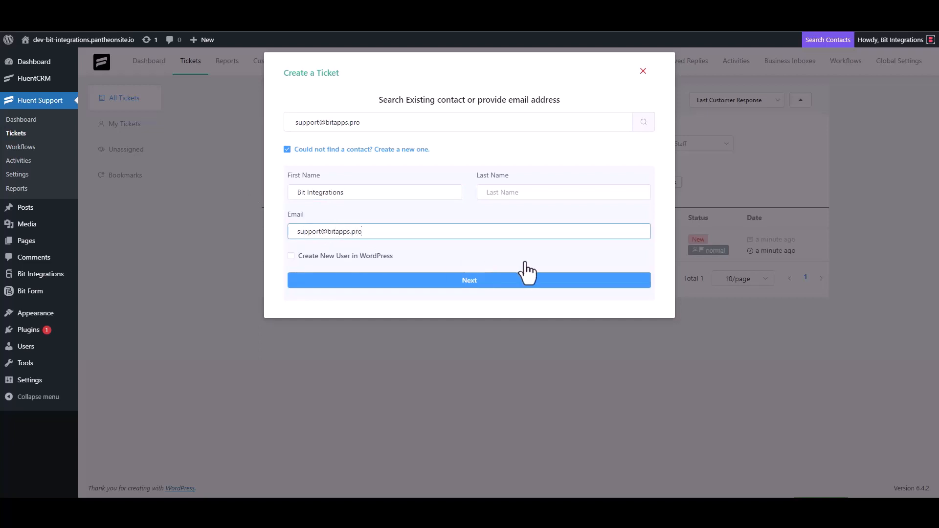
{"action": "left_click", "coordinate": [472, 281]}
{"action": "left_click", "coordinate": [338, 176]}
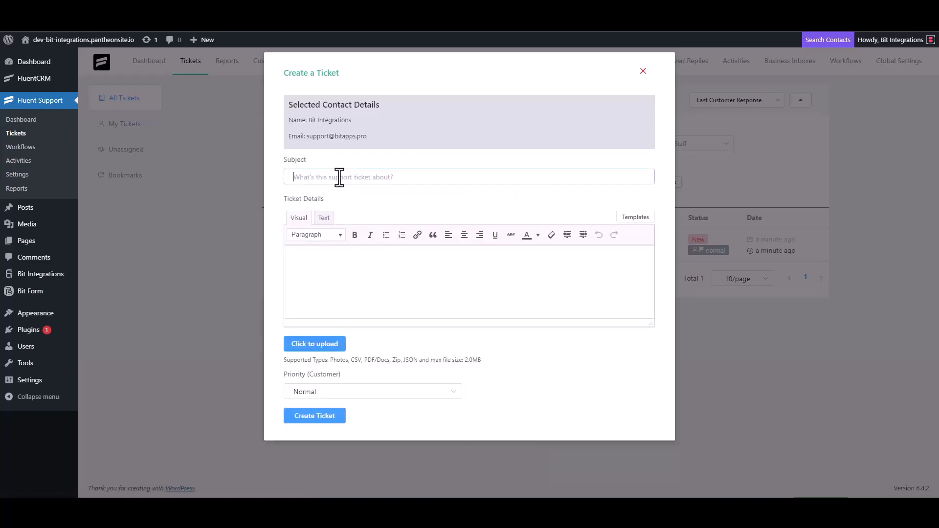
Clear the test text and set the ticket subject to 'Bit Integrations'
{"action": "type", "text": "test"}
{"action": "left_click", "coordinate": [324, 276]}
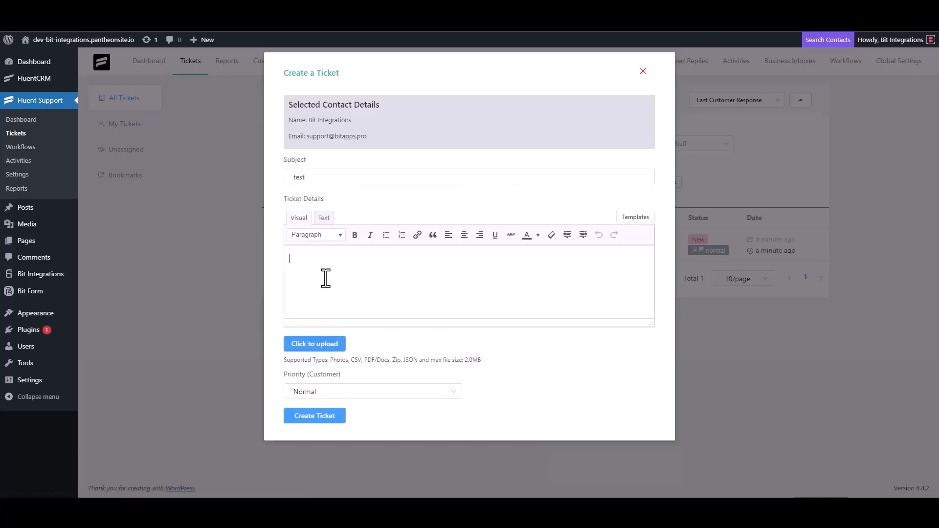
{"action": "type", "text": "t"}
{"action": "double_click", "coordinate": [315, 176]}
{"action": "key", "text": "BackSpace"}
{"action": "left_click", "coordinate": [310, 268]}
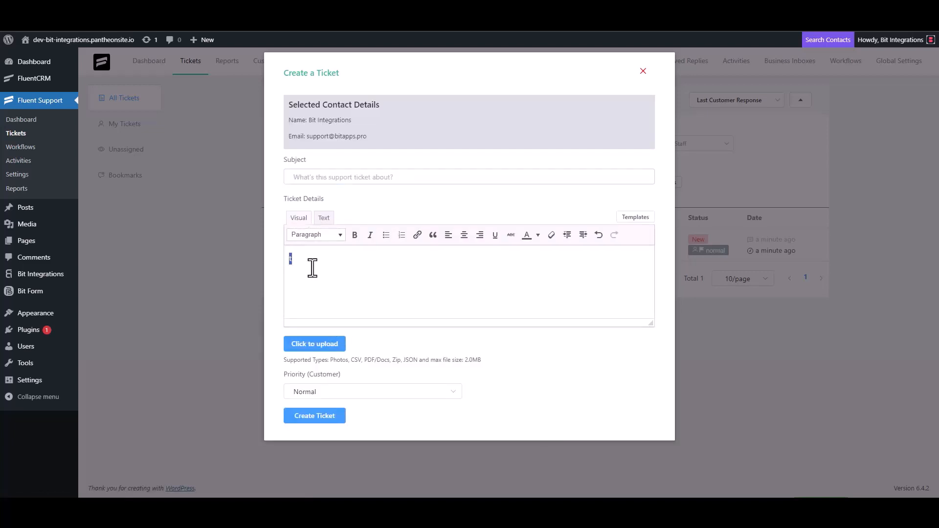
{"action": "key", "text": "BackSpace"}
{"action": "left_click", "coordinate": [322, 176]}
{"action": "type", "text": "Bit"}
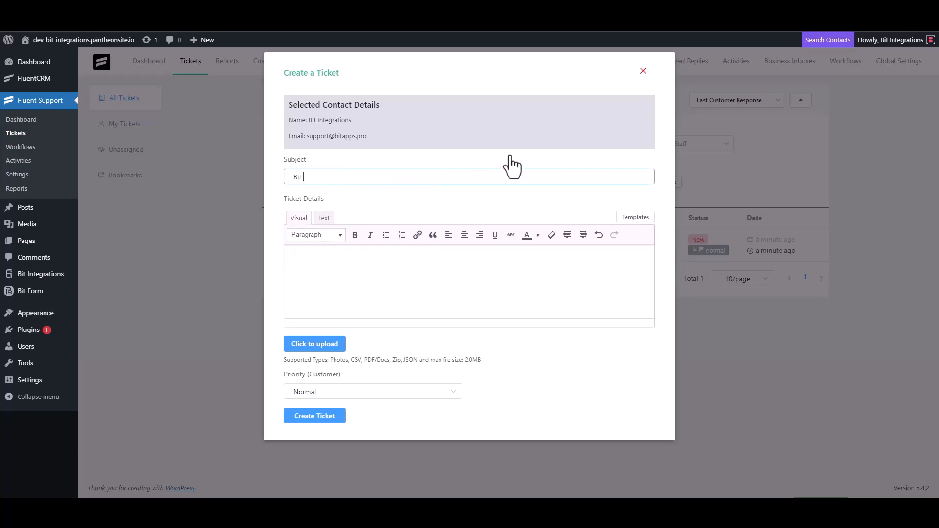
{"action": "type", "text": " Integrations"}
Copy 'Bit Integrations' into the ticket details and create the ticket
{"action": "key", "text": "ctrl+a"}
{"action": "key", "text": "ctrl+c"}
{"action": "left_click", "coordinate": [335, 256]}
{"action": "key", "text": "ctrl+v"}
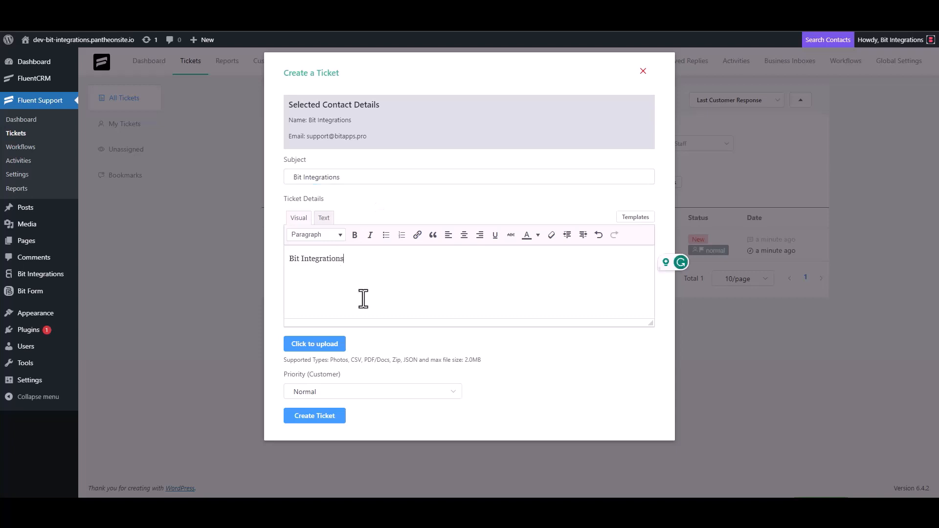
{"action": "left_click", "coordinate": [323, 415]}
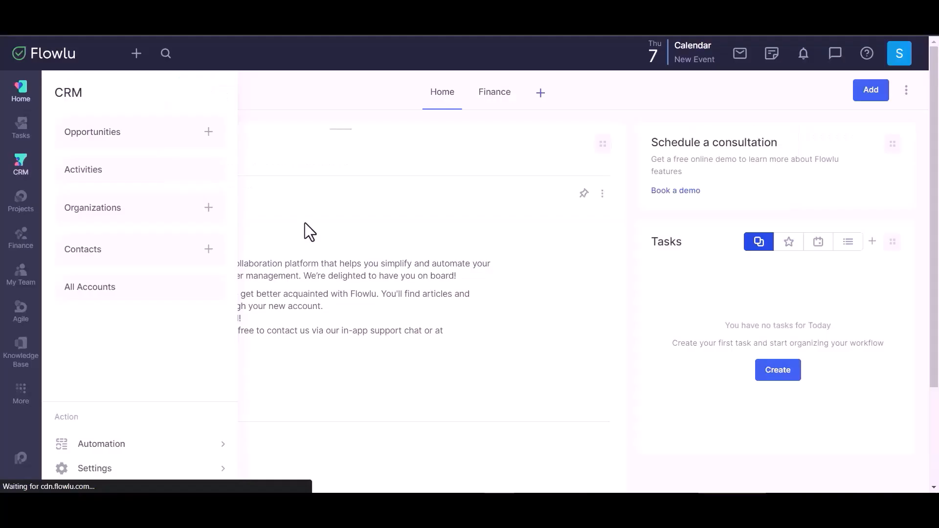
Open the 'Bit Integrations' contact from Flowlu's CRM Contacts list to confirm it was created by API
{"action": "left_click", "coordinate": [171, 252]}
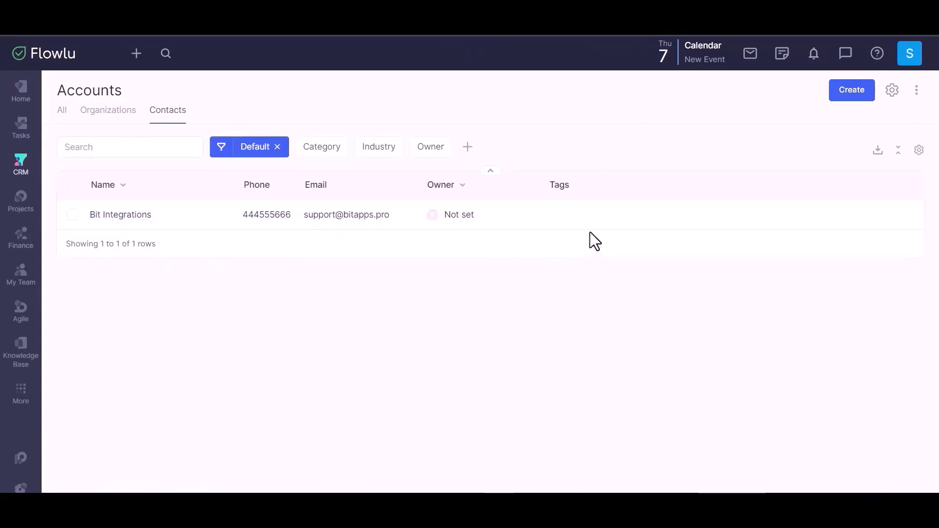
{"action": "left_click", "coordinate": [123, 215]}
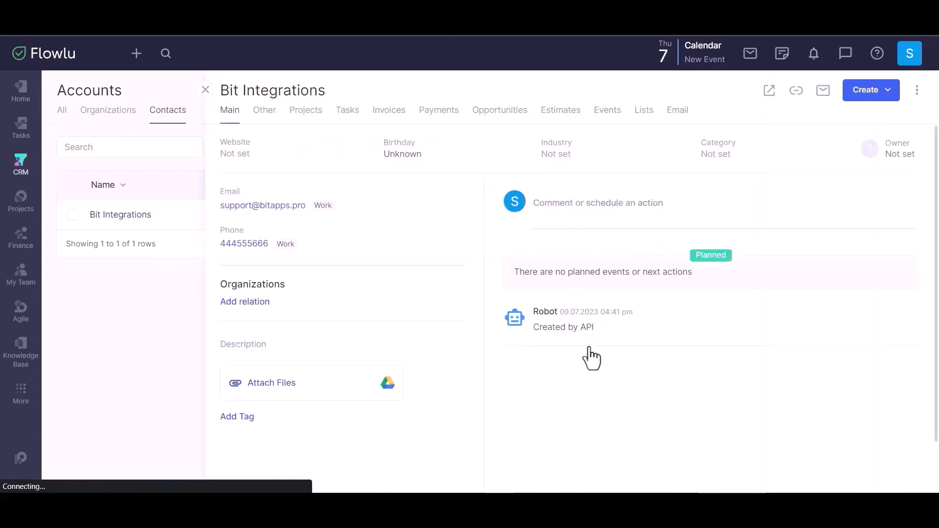